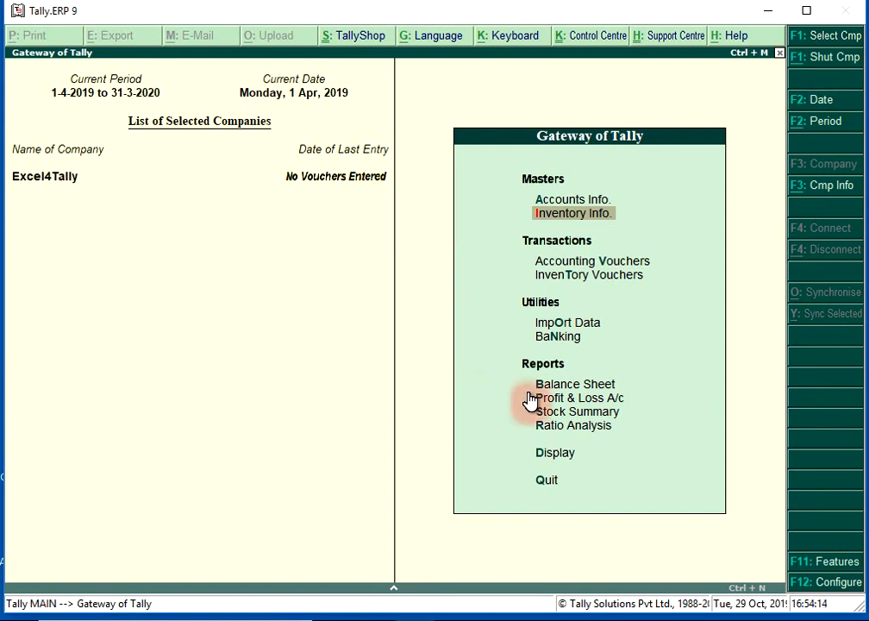
- Enable maintaining multiple godowns in the company's inventory features, save the settings and return to the main menu
click(815, 561)
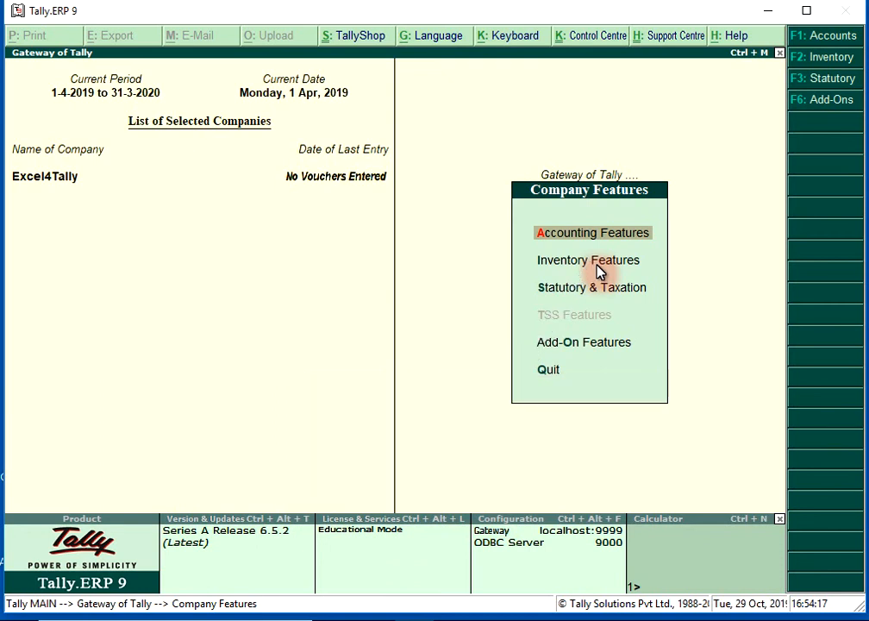
click(597, 268)
key(Return)
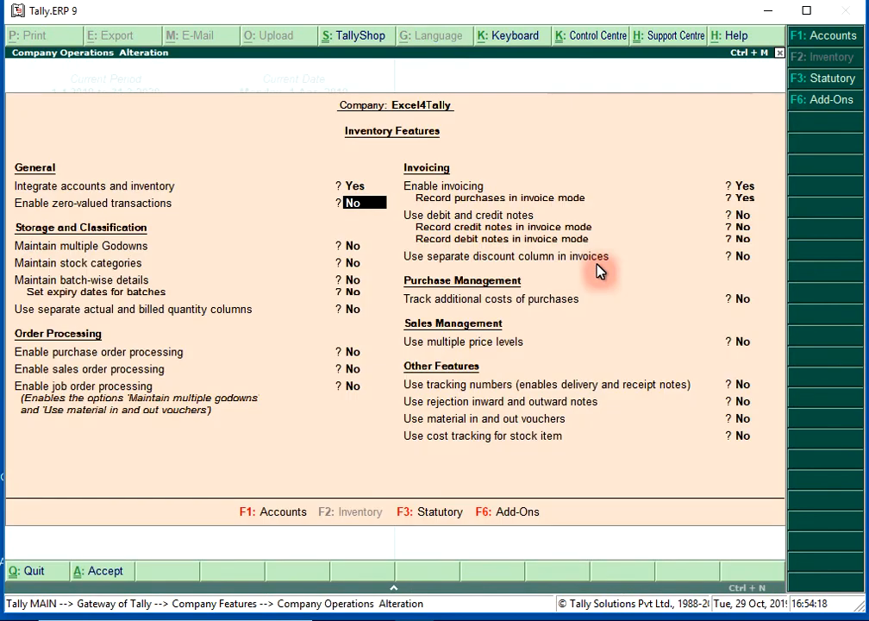
key(Return)
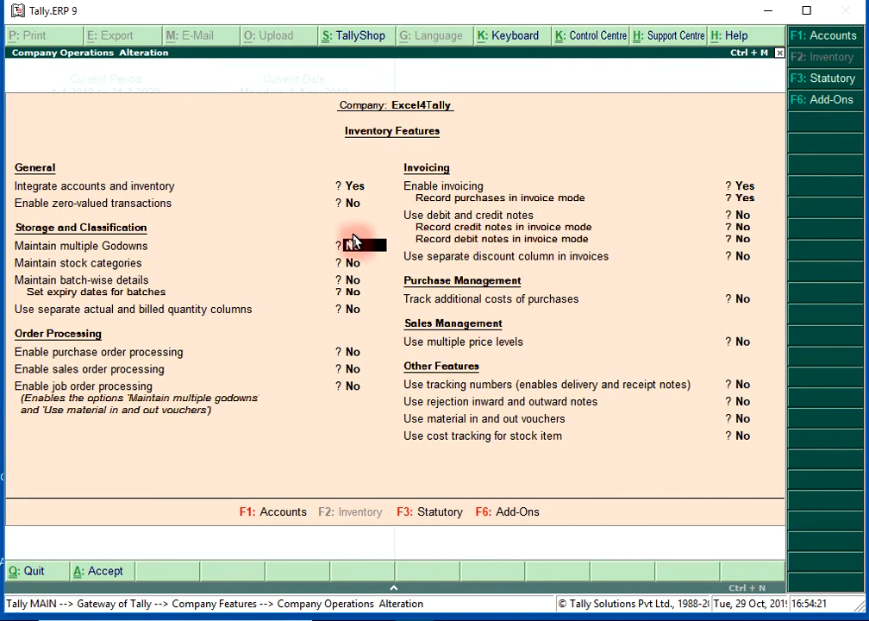
key(y)
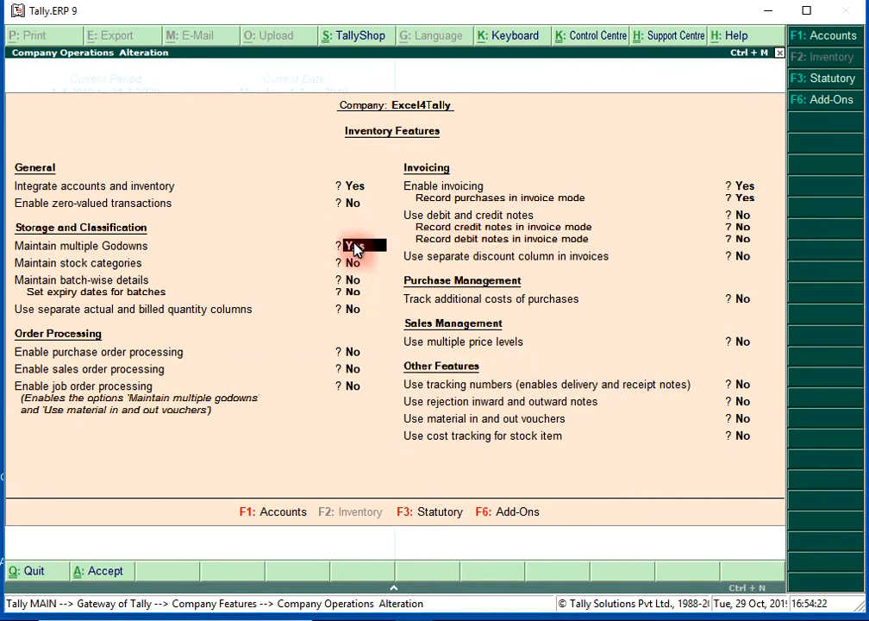
key(Return)
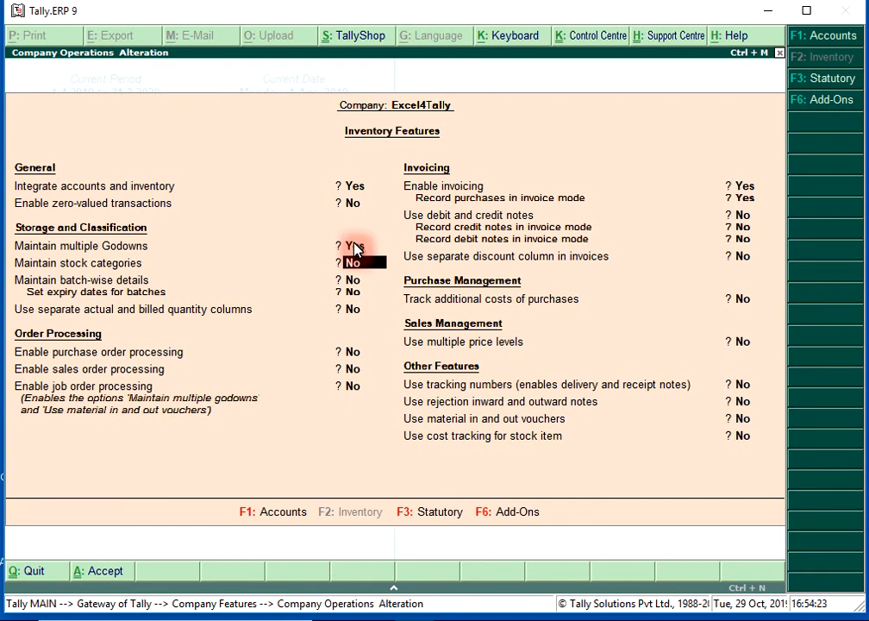
key(ctrl+a)
key(Escape)
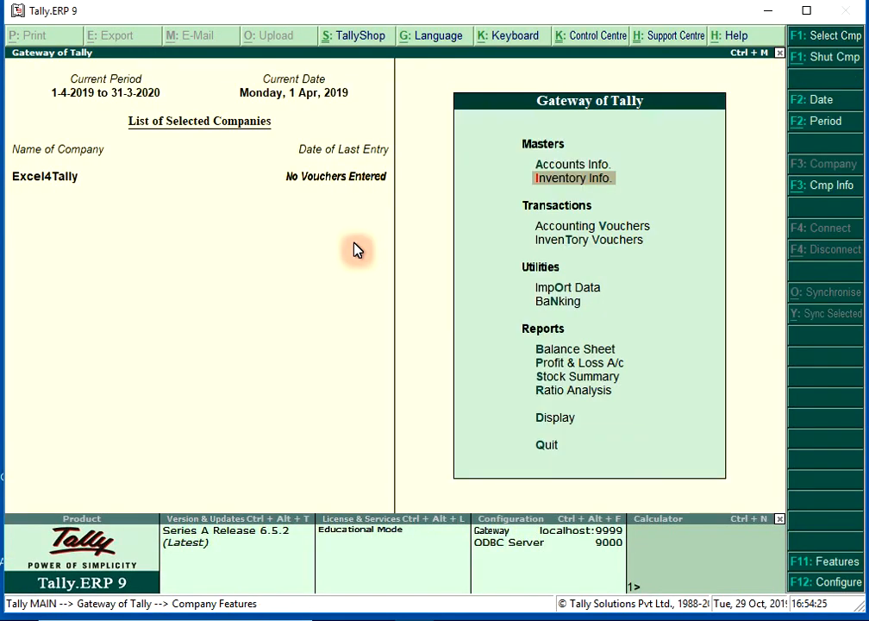
- Start creating a single stock item named Item 1 under Primary with pcs as its unit
key(Return)
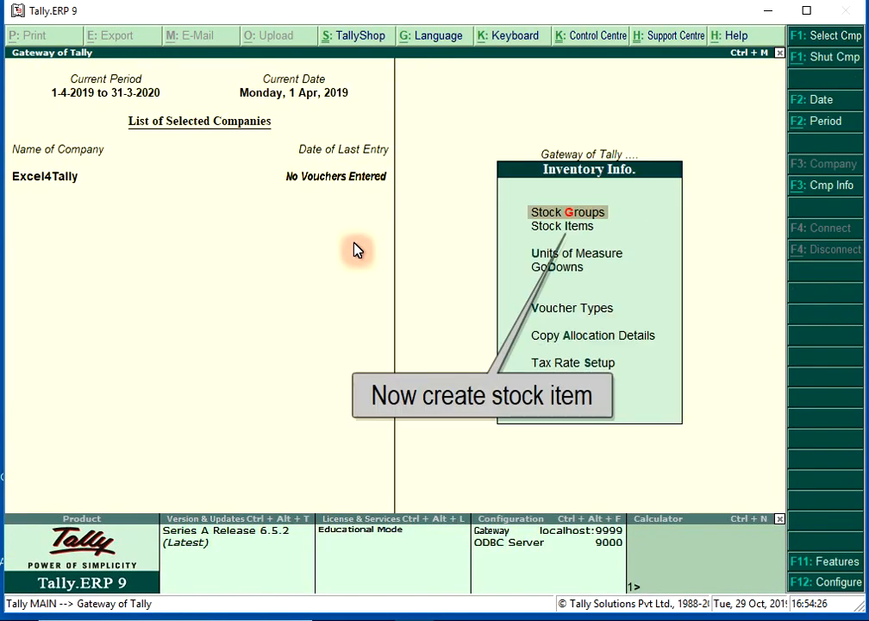
key(Down)
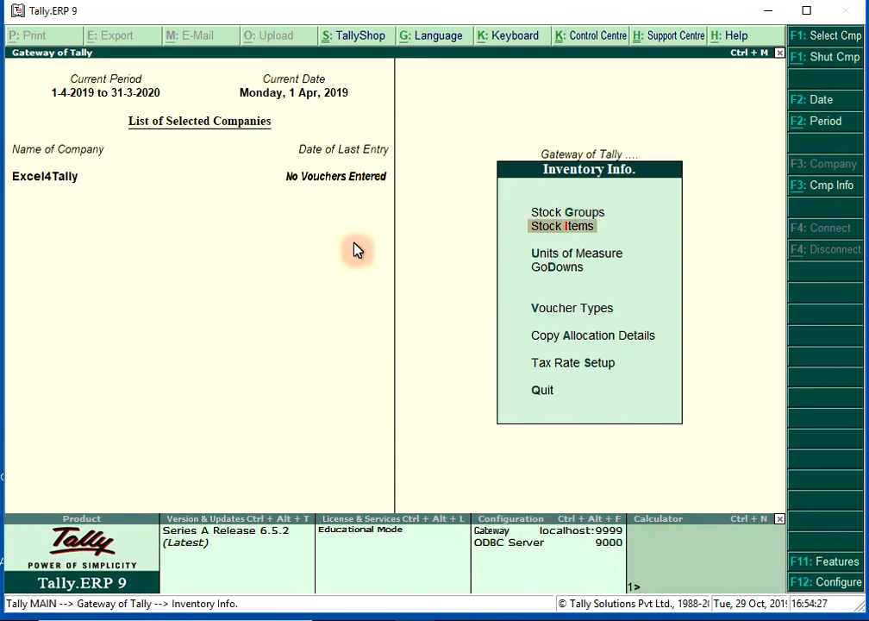
key(Return)
key(Return)
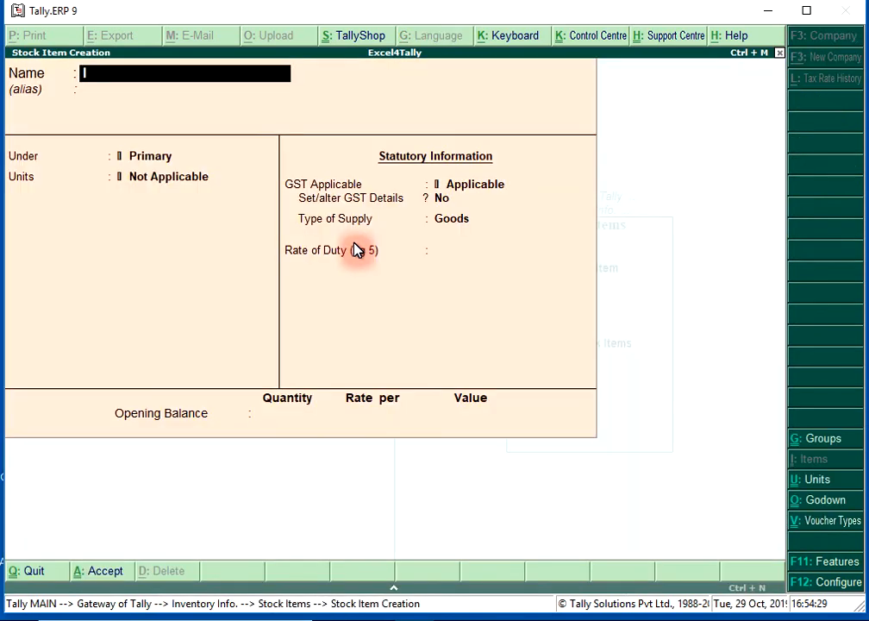
text(Item 1)
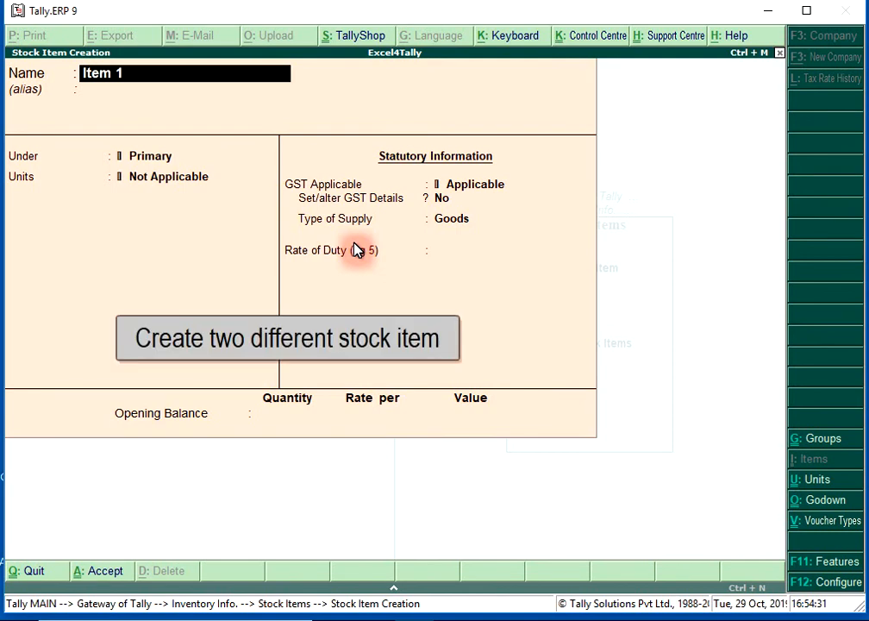
key(Return)
key(Return)
key(Return)
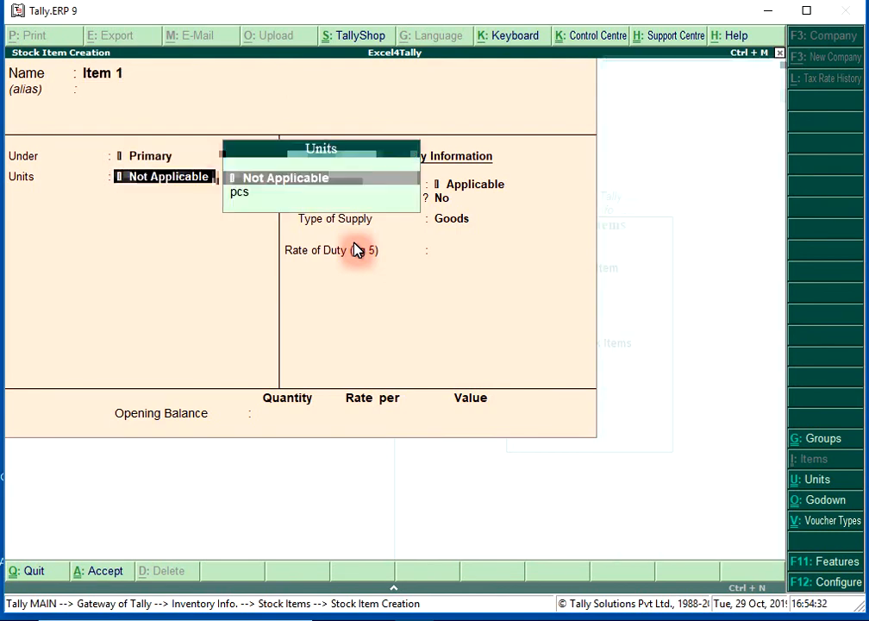
key(Down)
key(Return)
- Set Item 1's GST details to Taxable with 12% integrated tax and save the stock item
text(y)
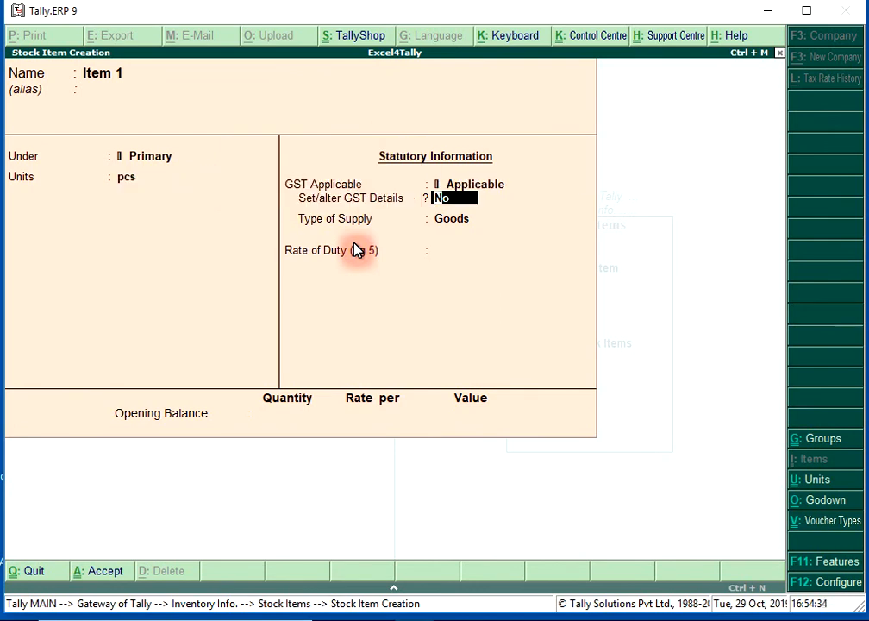
key(Return)
key(Down)
key(Down)
key(Down)
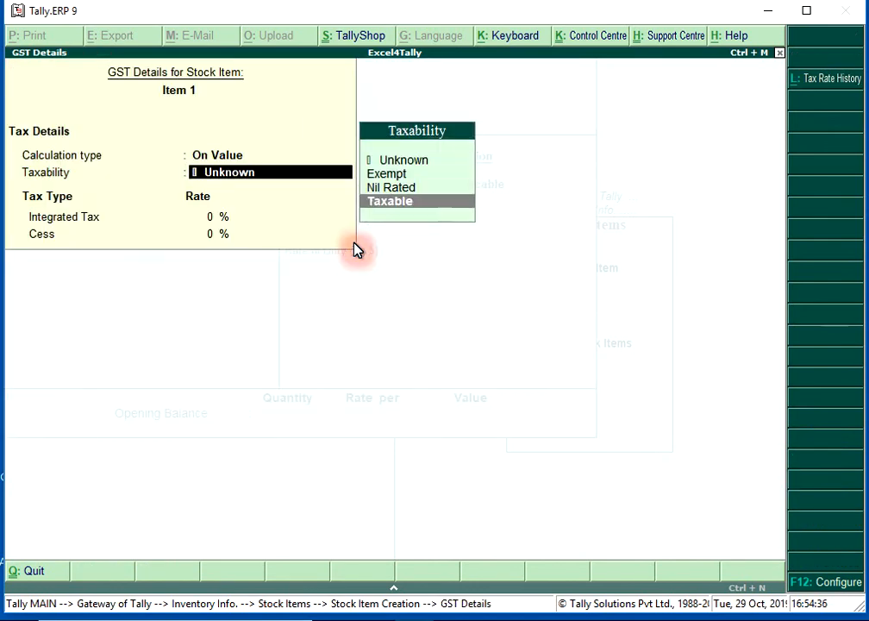
key(Return)
text(12)
key(Return)
key(Return)
- Enter a second stock item named Item 2 under Primary with pcs as its unit
key(Return)
key(Return)
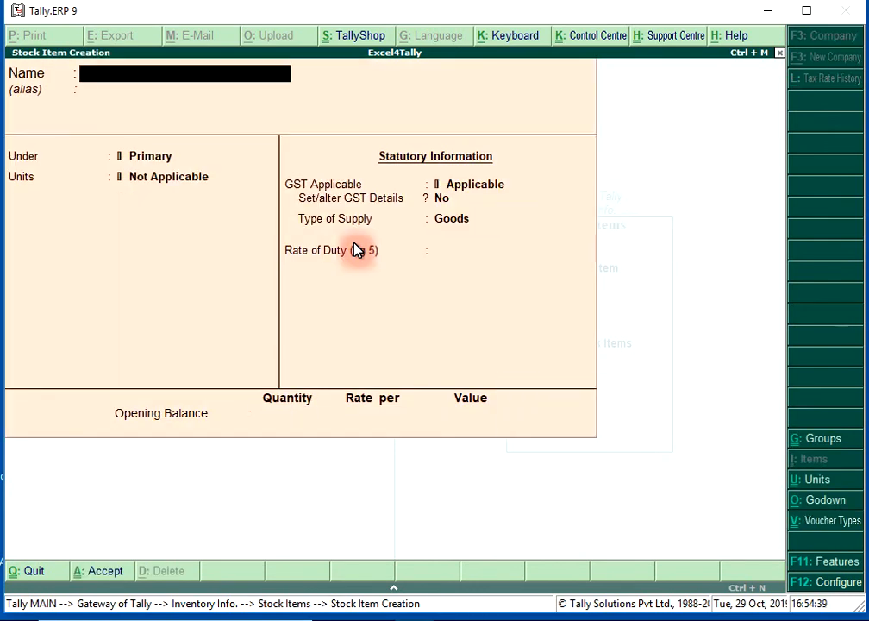
text(Item 2)
key(Return)
key(Return)
key(Return)
key(Return)
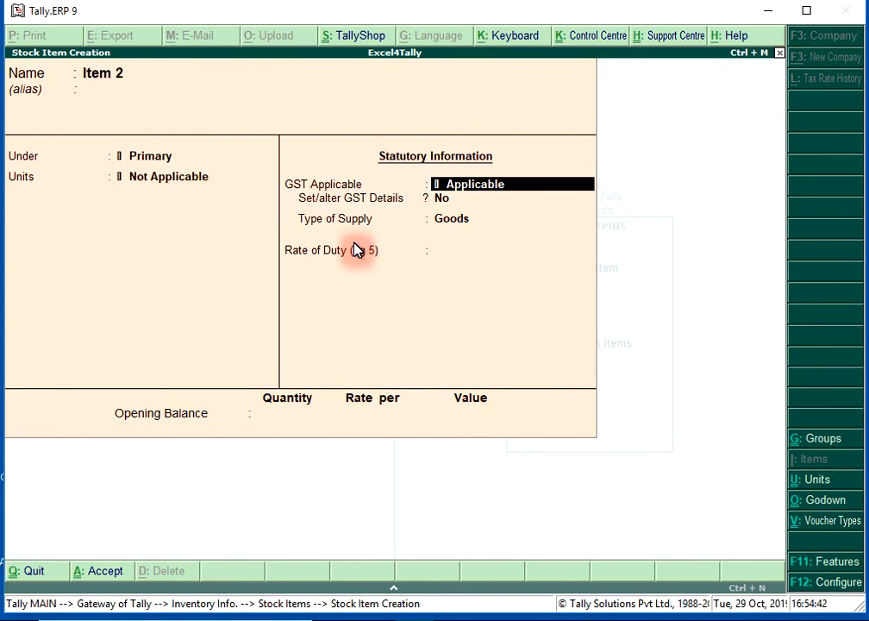
key(BackSpace)
key(Down)
- Set Item 2's GST details to Taxable with 18% integrated tax, save the item and return to the main menu
key(Return)
key(Return)
text(y)
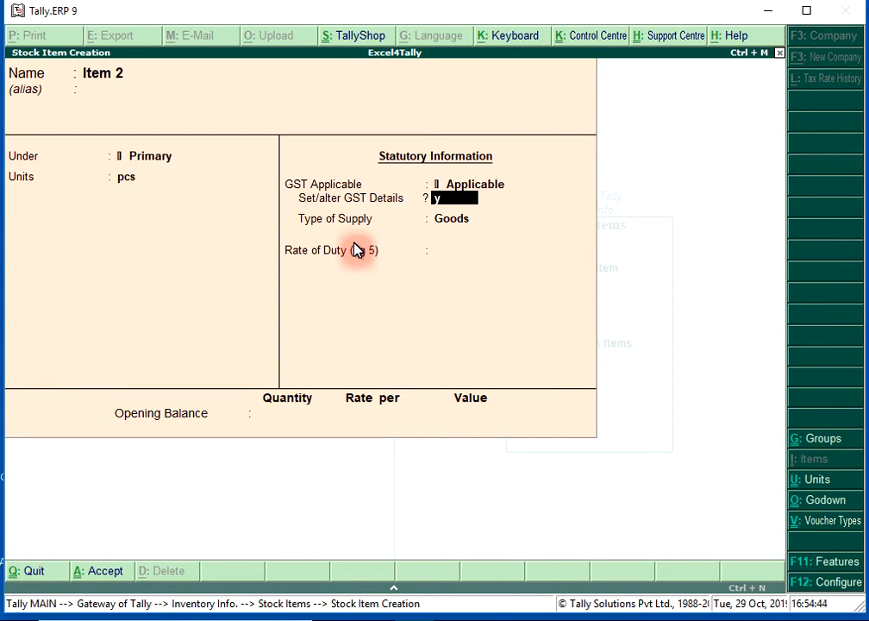
key(Return)
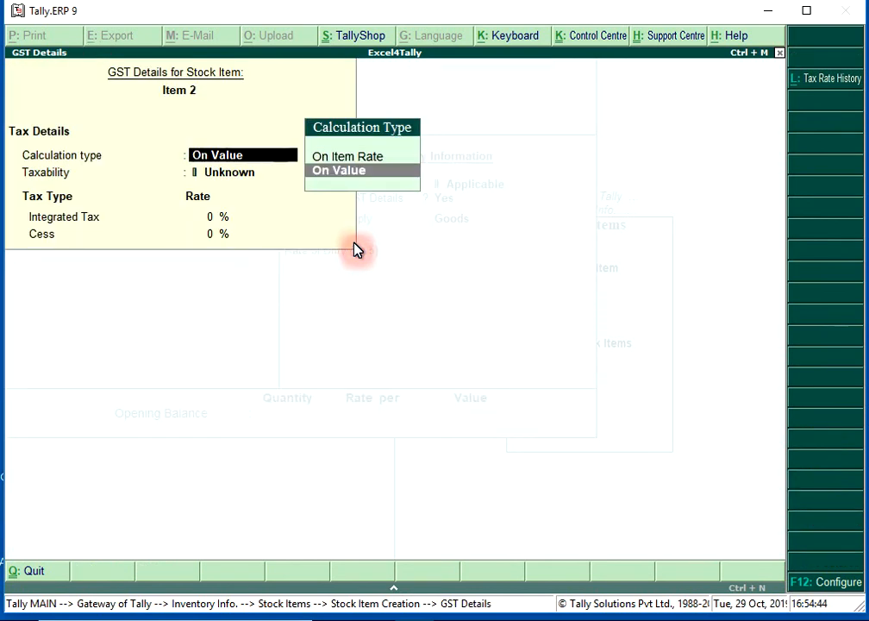
key(Return)
key(Down)
key(Down)
key(Down)
key(Return)
text(18)
key(Return)
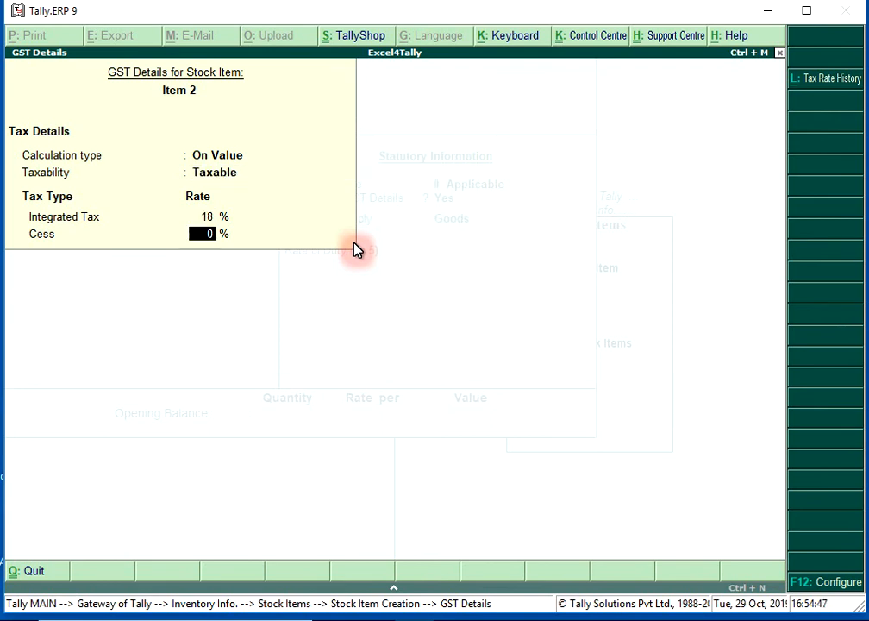
key(Return)
key(Return)
key(Return)
key(Return)
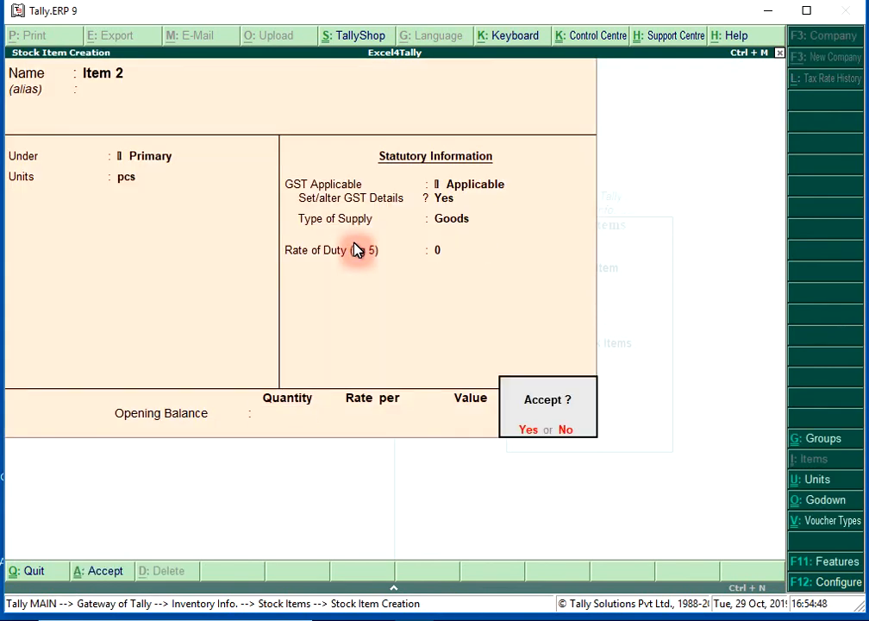
key(Return)
key(Escape)
key(Escape)
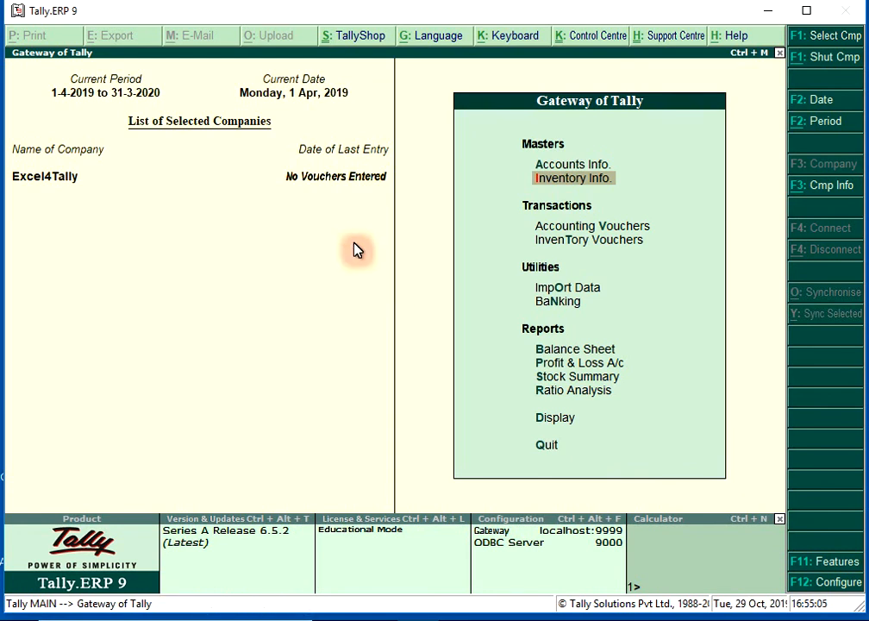
- Create a single godown named Godown 1 under Primary and save it
click(589, 190)
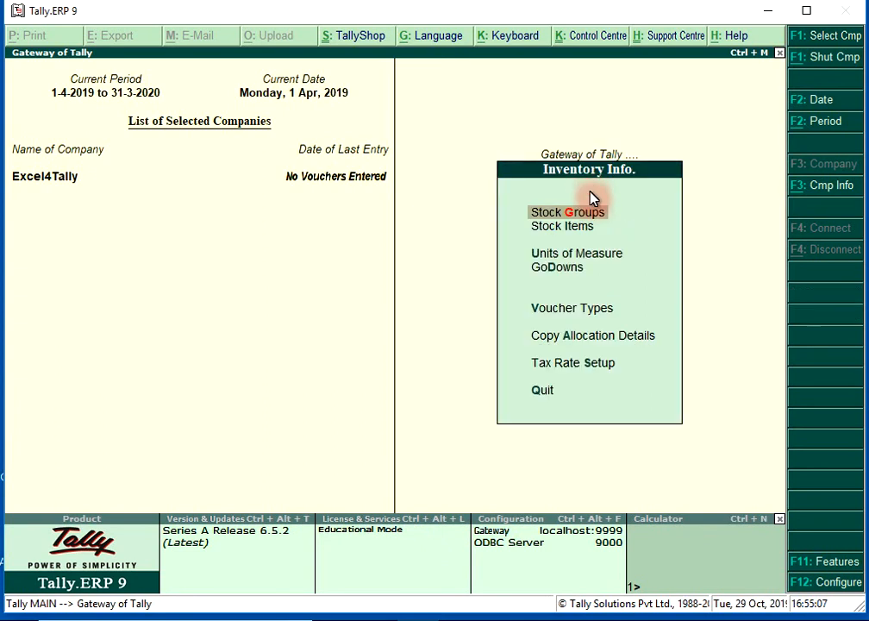
click(558, 267)
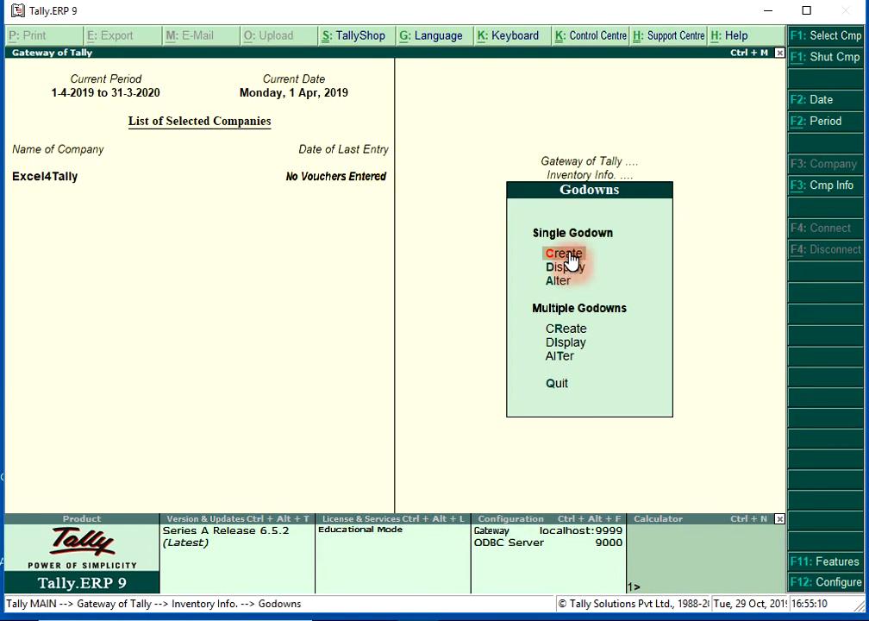
click(568, 254)
text(God)
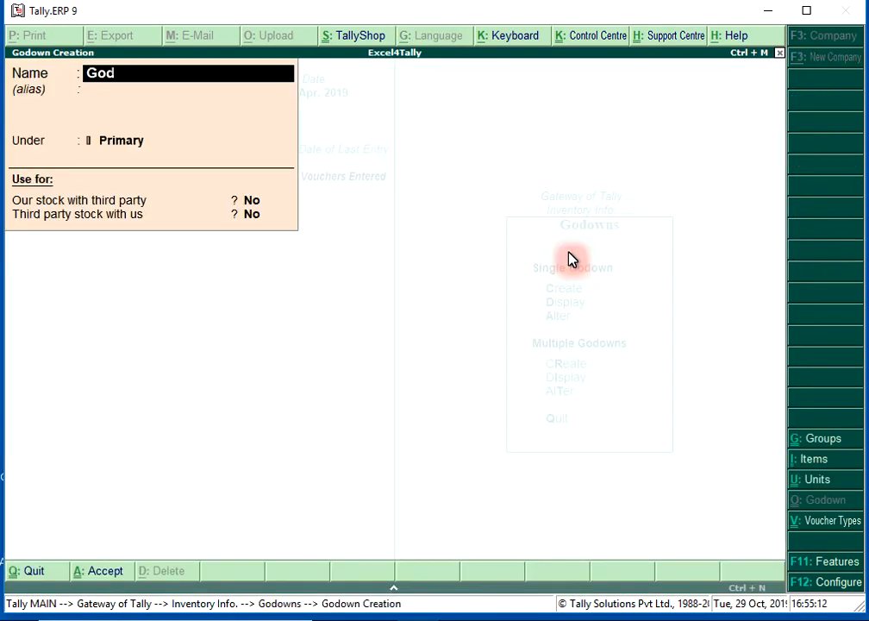
text(own 1)
key(Return)
key(Return)
key(Return)
key(Return)
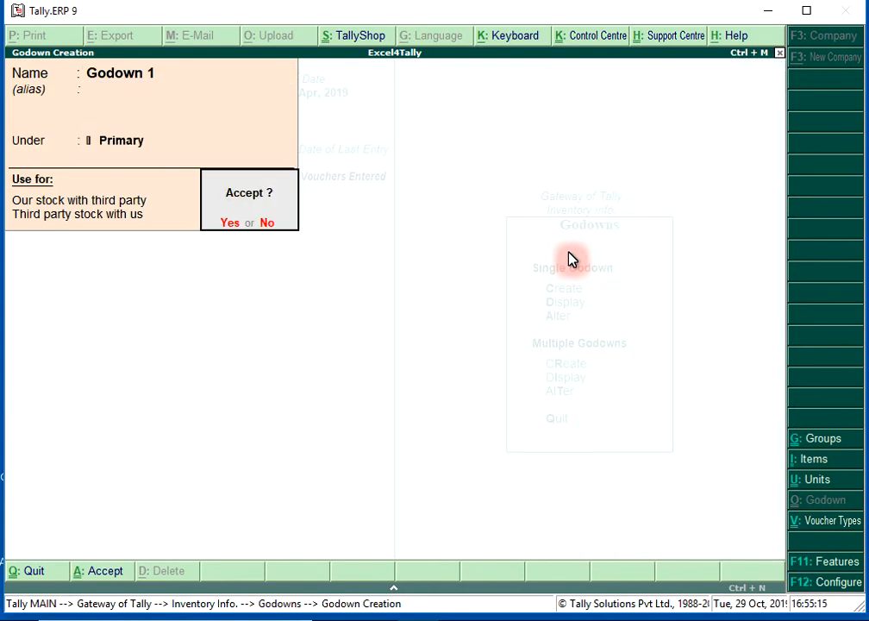
key(Return)
- Create another godown named Godown 2 under Primary, save it and return to the main menu
text(Go)
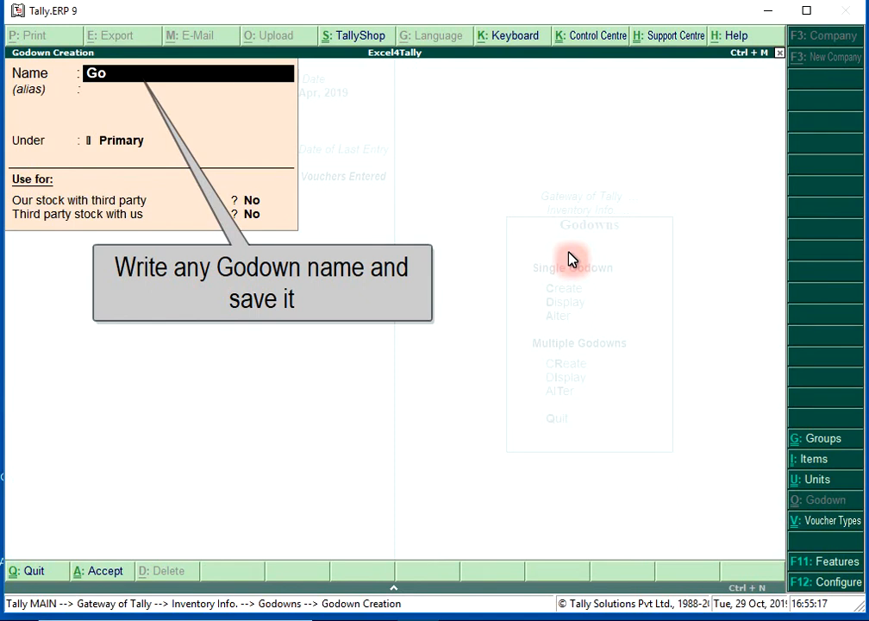
text(down 2)
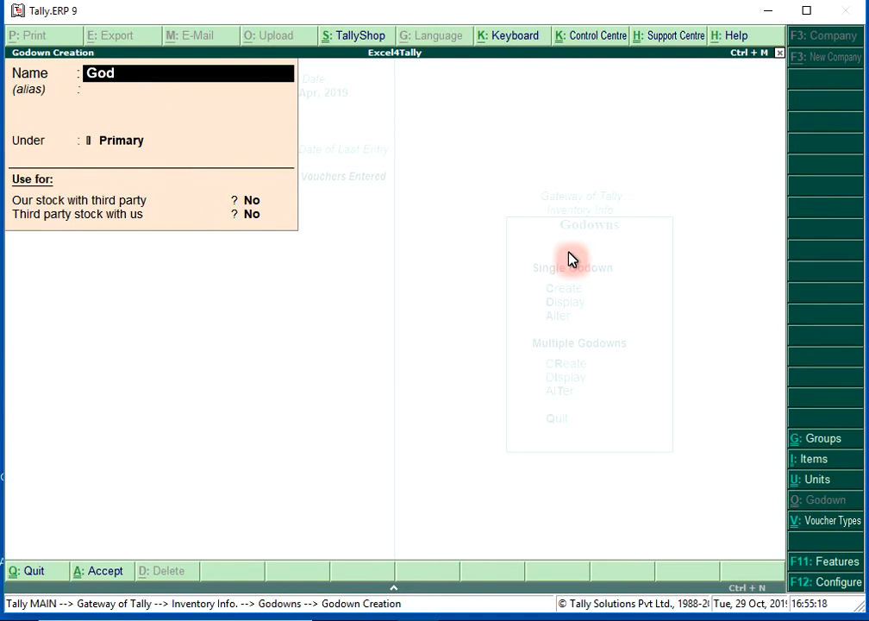
key(Return)
key(Return)
key(Return)
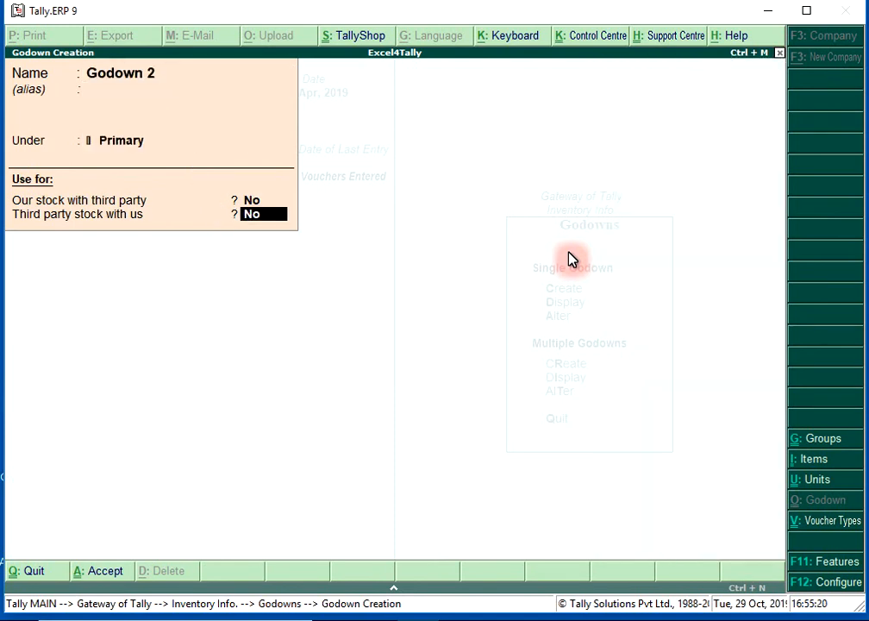
key(Return)
key(Return)
key(Escape)
key(y)
key(Escape)
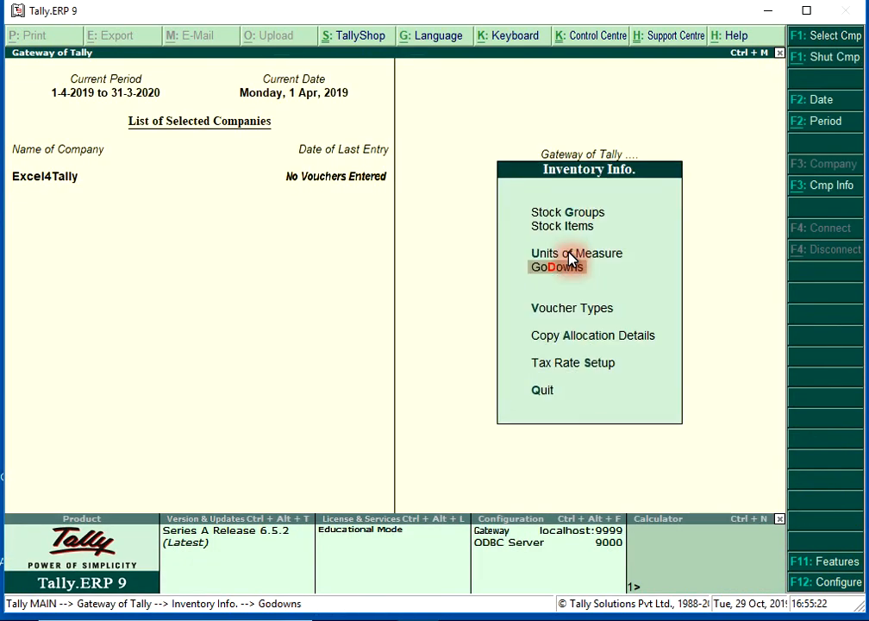
key(Escape)
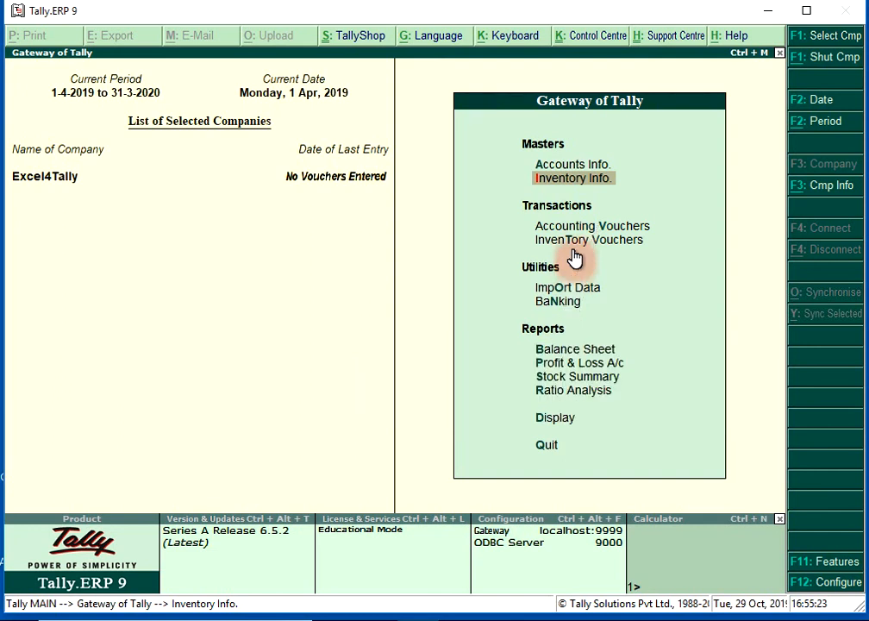
- Start a purchase voucher with supplier invoice number 0012 dated 1-Apr-2019
click(591, 231)
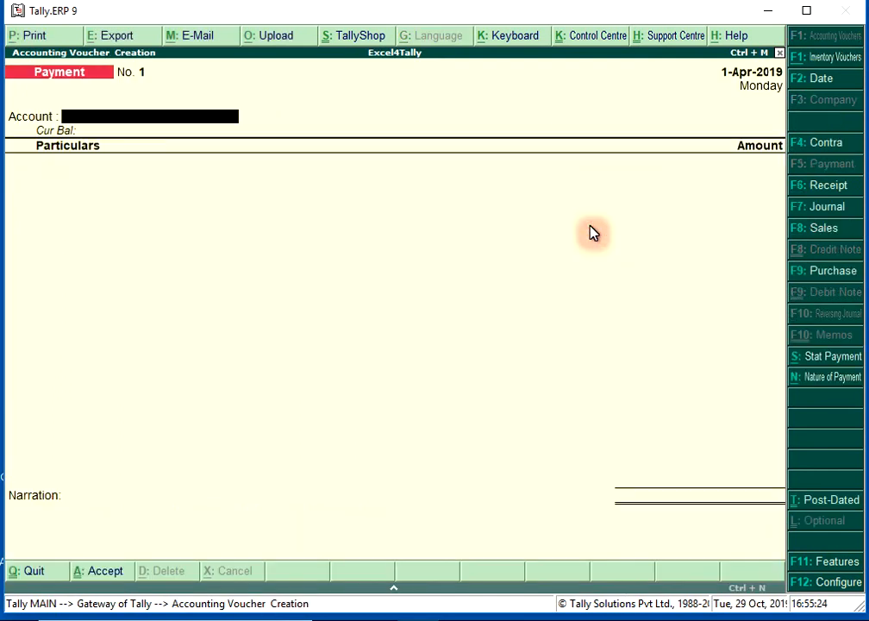
click(842, 274)
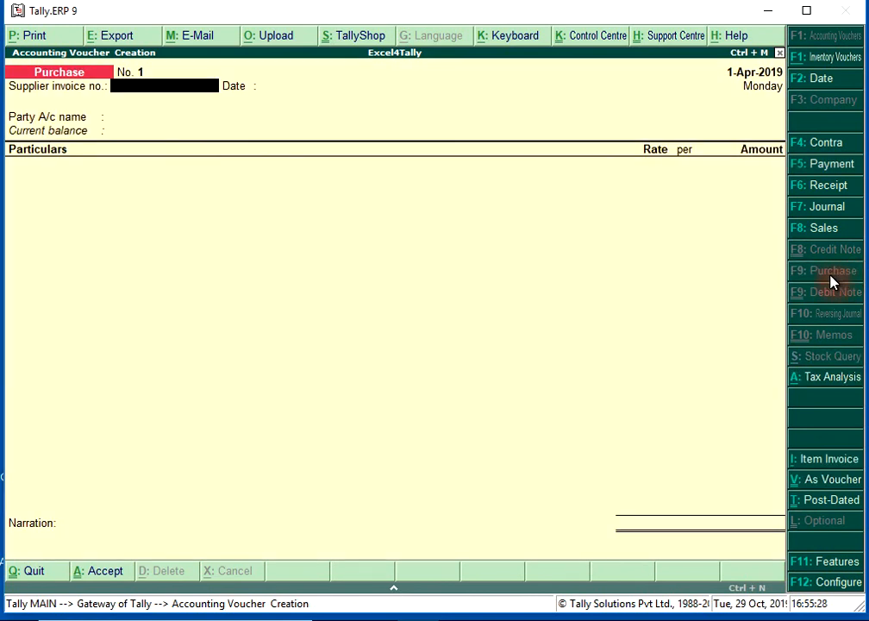
text(0012)
key(Return)
key(Return)
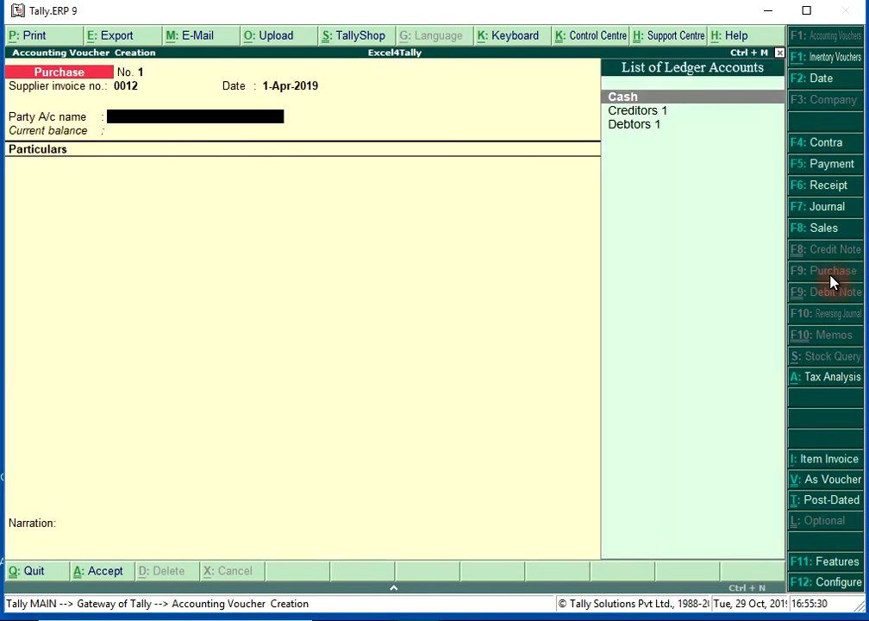
- Set the voucher's party to Creditors 1 and its purchase ledger to Purchase in item invoice mode
key(Down)
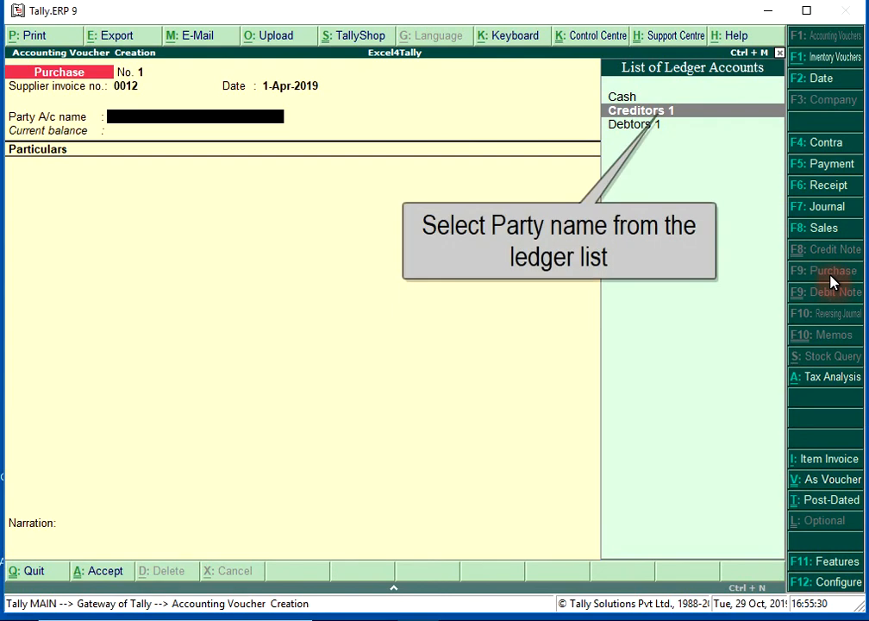
key(Return)
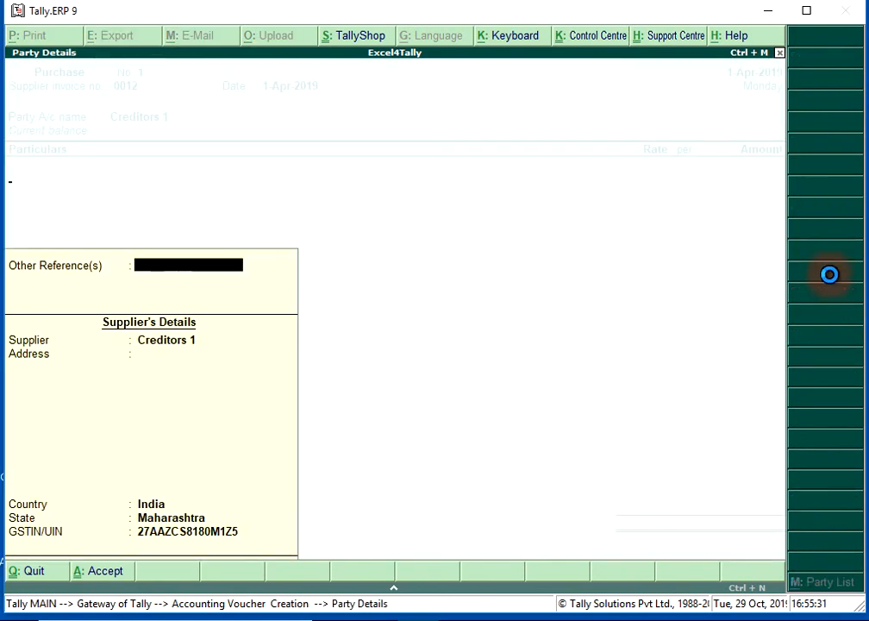
key(Return)
key(Return)
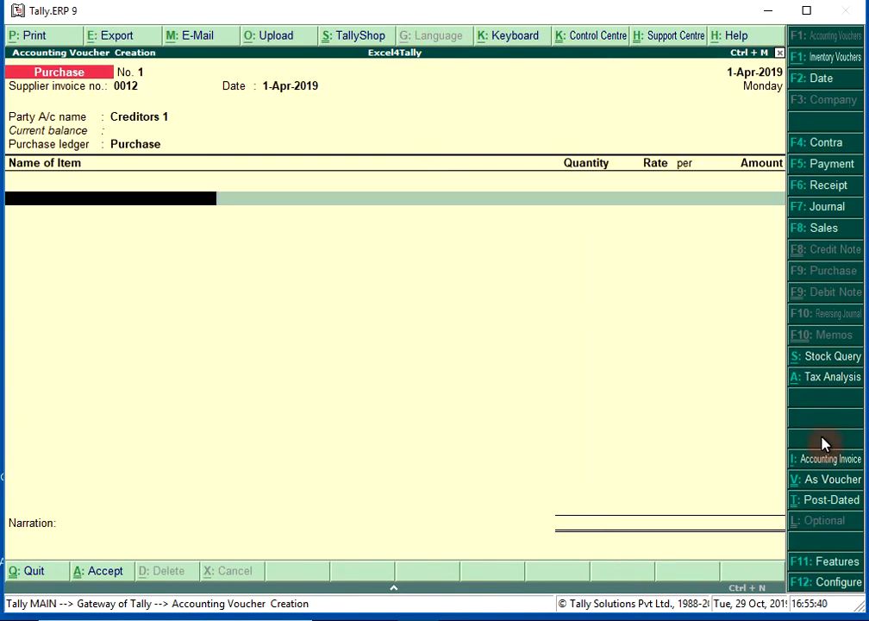
- Add Item 1 as the first item of the purchase voucher and allocate it to Godown 1
text(It)
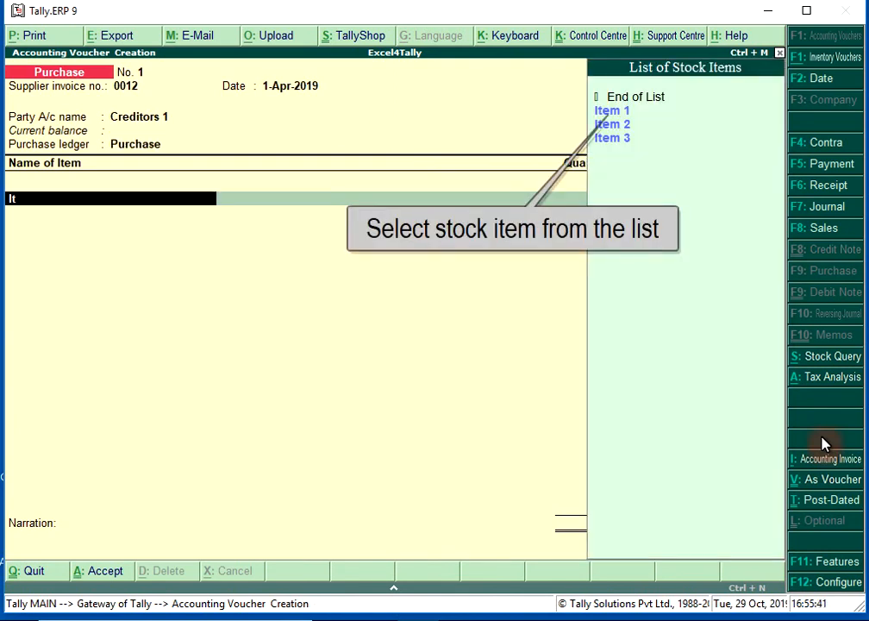
text(em)
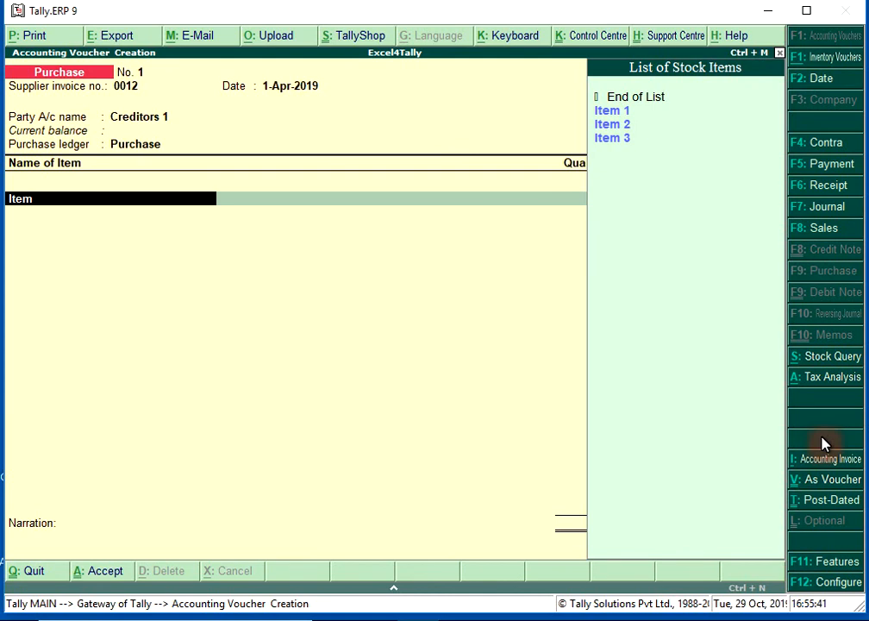
key(Return)
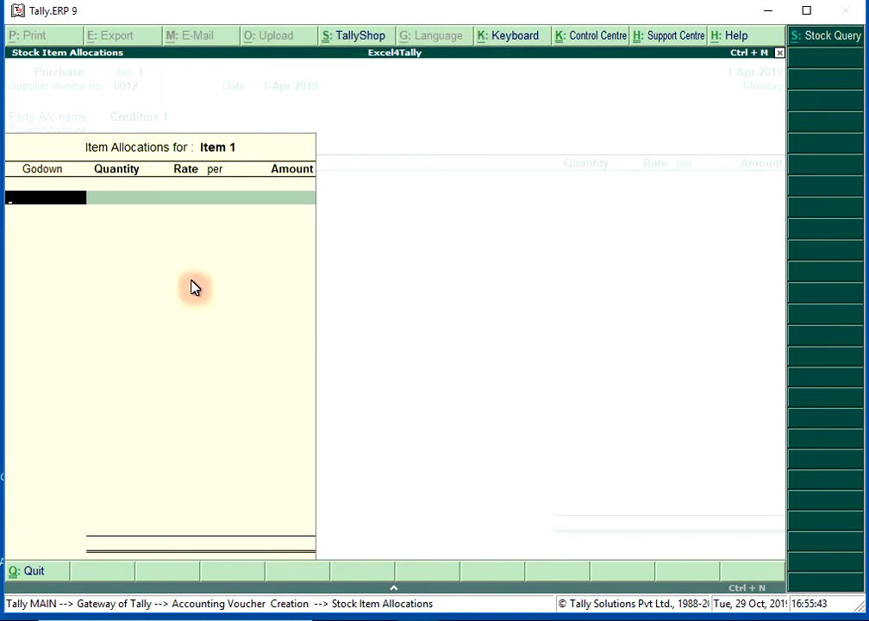
key(space)
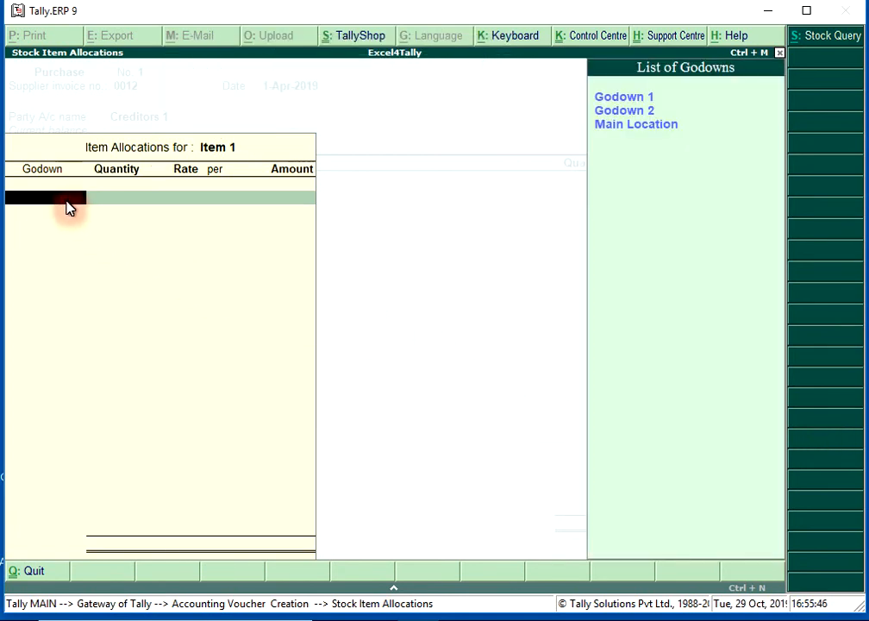
key(Down)
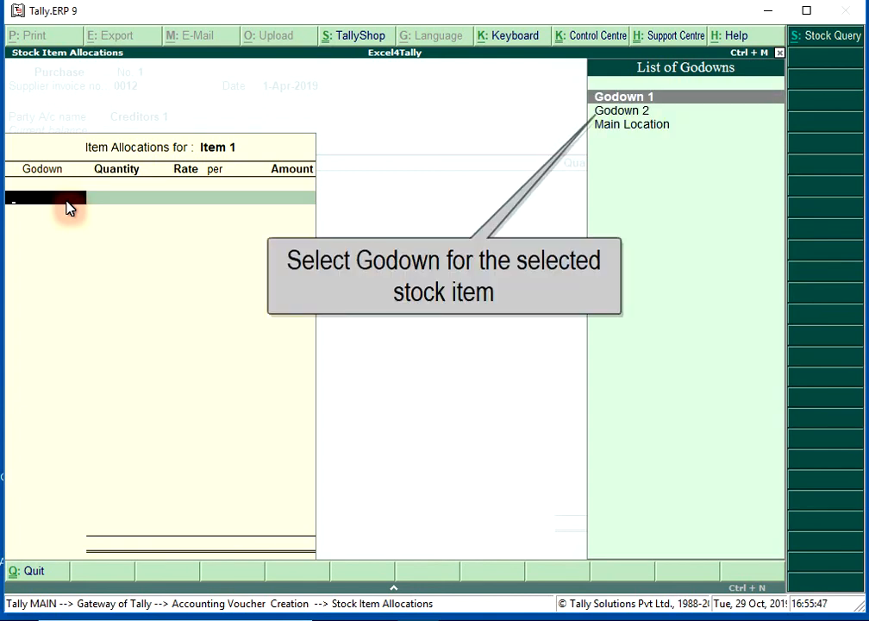
key(Return)
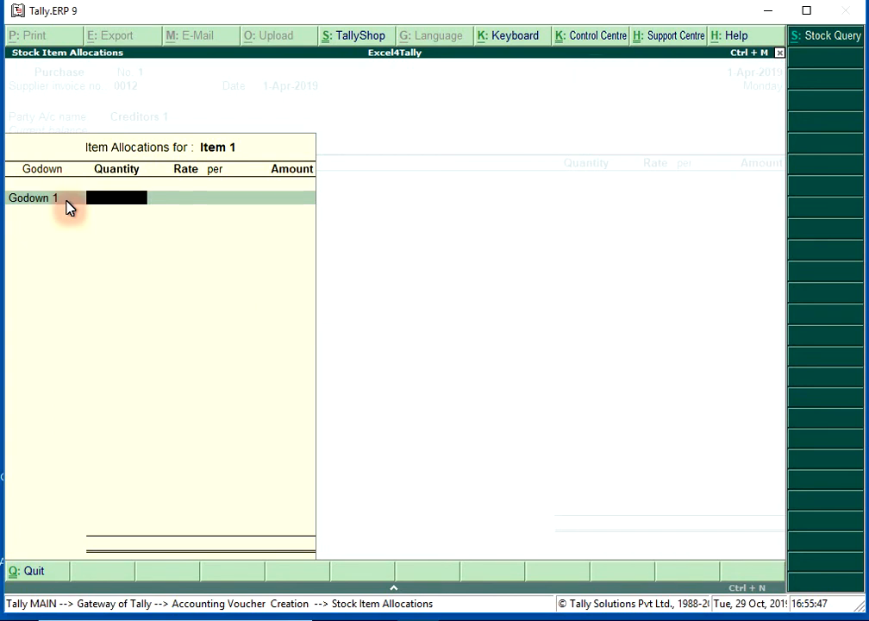
- Set Item 1's quantity to 100 pcs and its rate to 350 per pcs, completing its allocation
text(100)
key(Return)
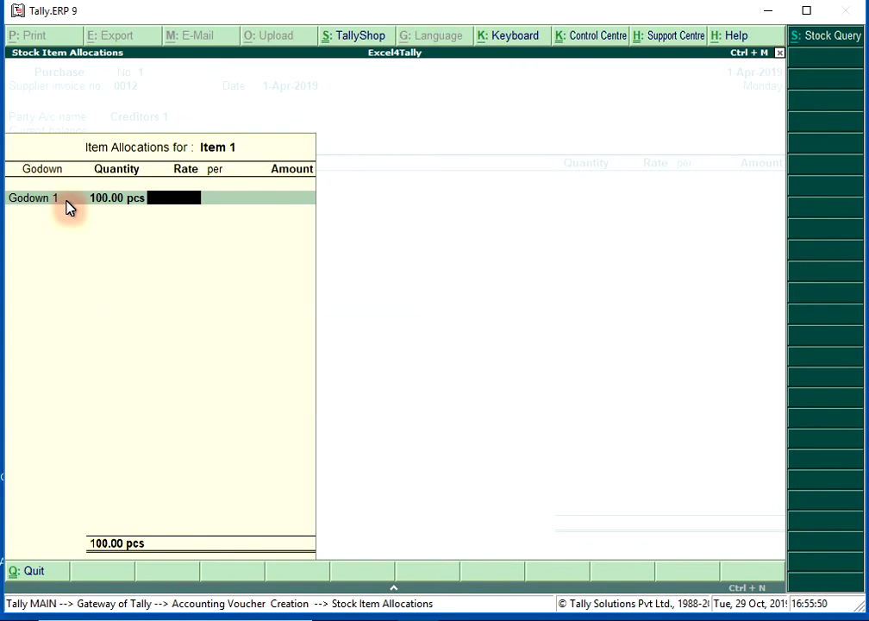
text(350)
key(Return)
key(Return)
key(Return)
key(Return)
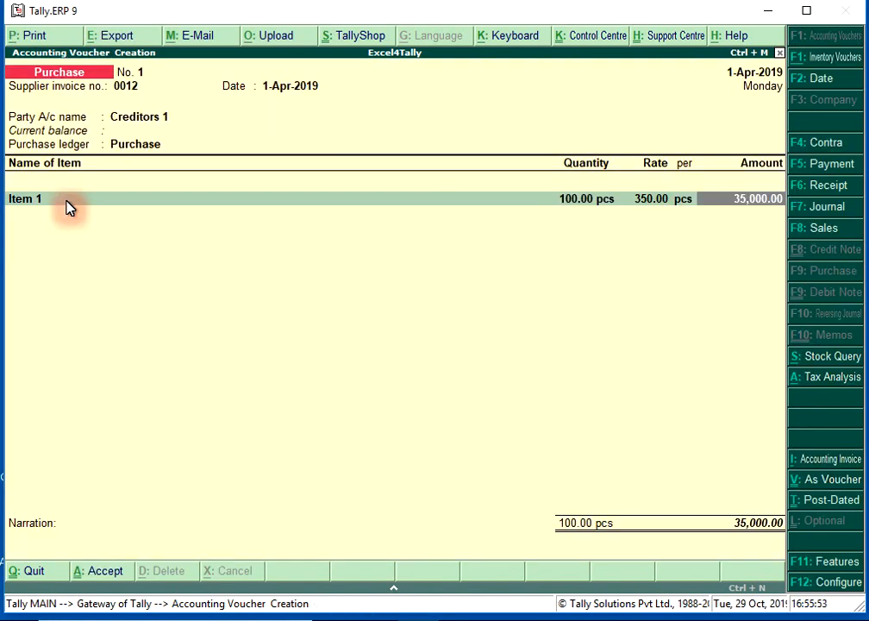
key(Return)
- Add Item 2 to the purchase voucher and allocate it to Main Location
text(Item)
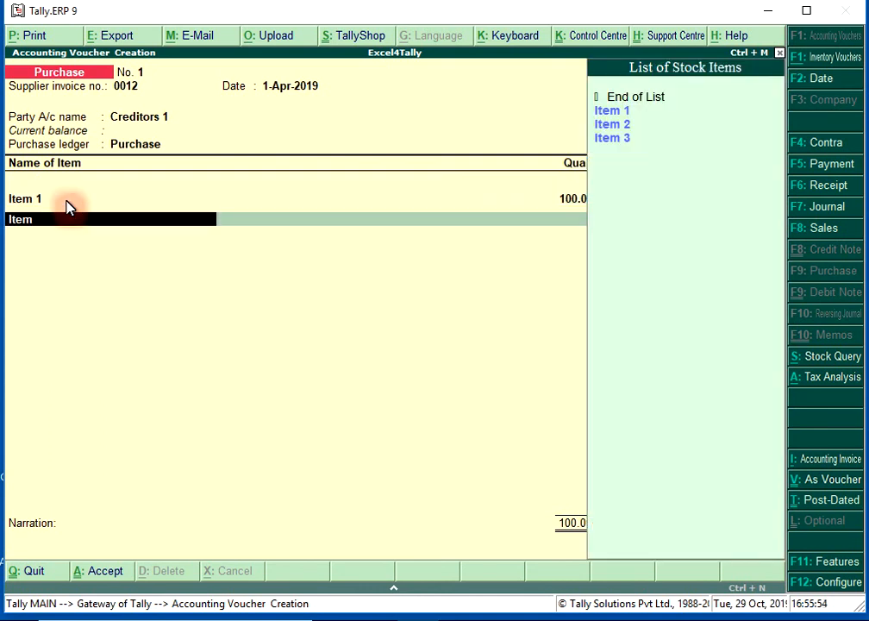
text( 2)
key(Return)
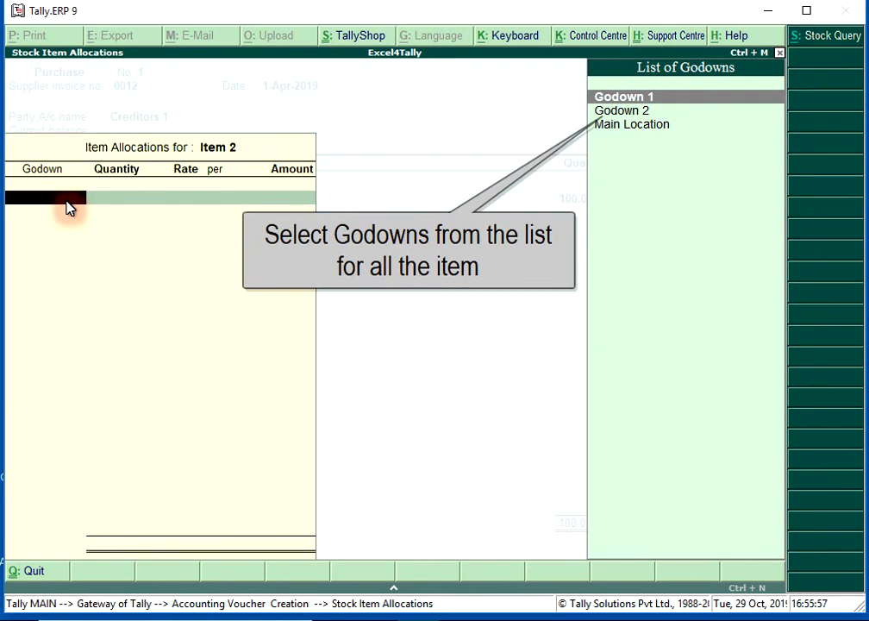
key(Down)
key(Down)
key(Return)
- Set Item 2's quantity to 50 pcs and its rate to 269 per pcs, completing its allocation
text(50)
key(Return)
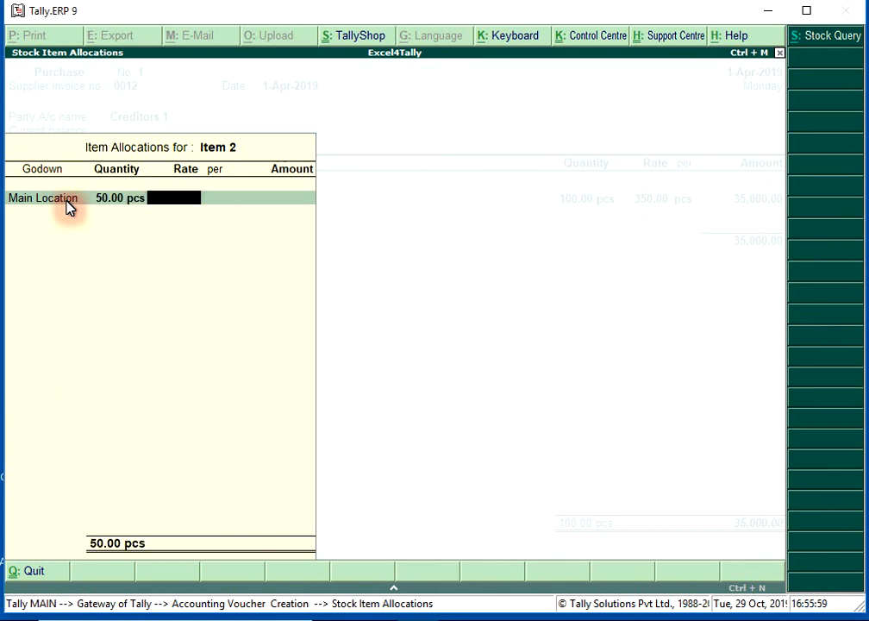
text(269)
key(Return)
key(Return)
key(Return)
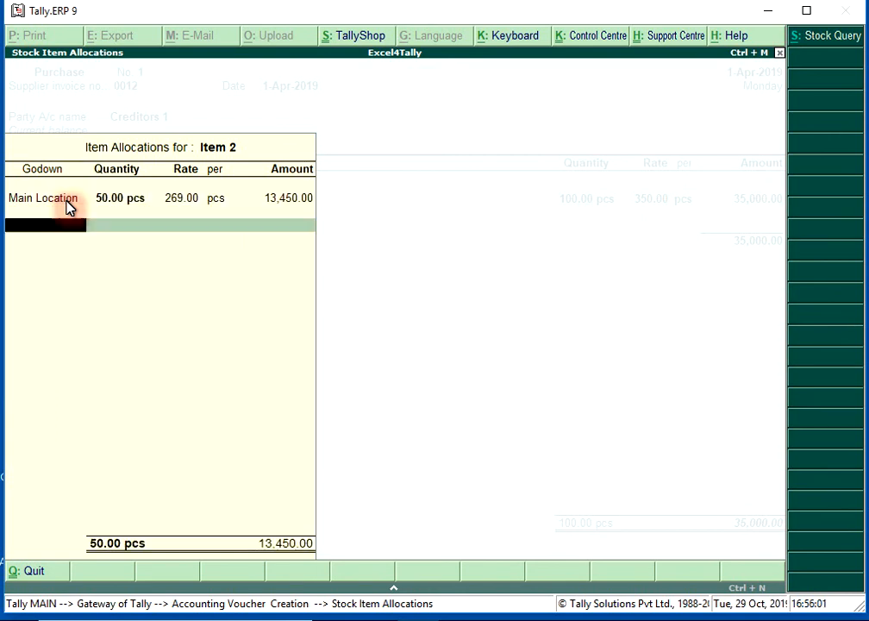
key(Return)
key(Return)
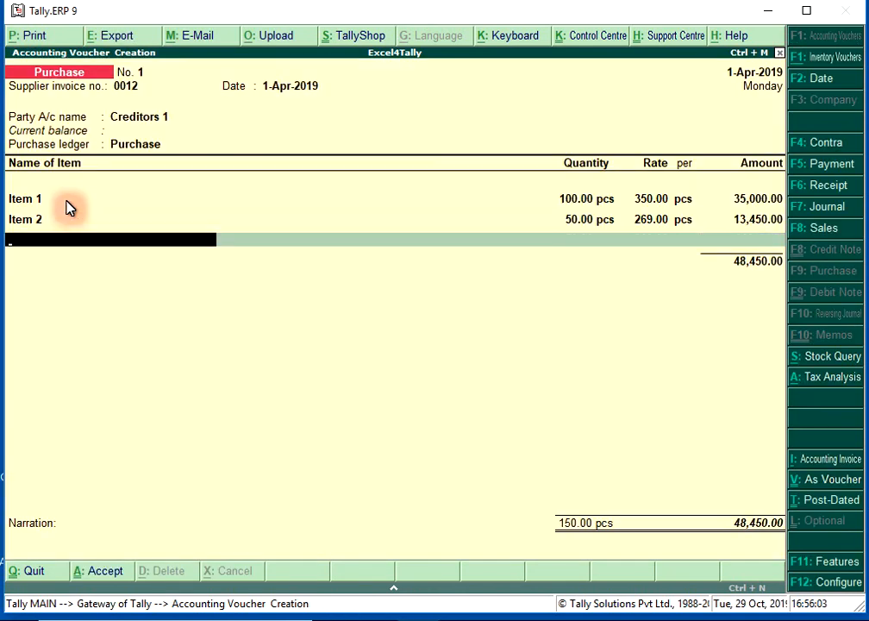
- Add Item 3 to the purchase voucher and allocate it to Godown 1
key(Down)
key(Down)
key(Down)
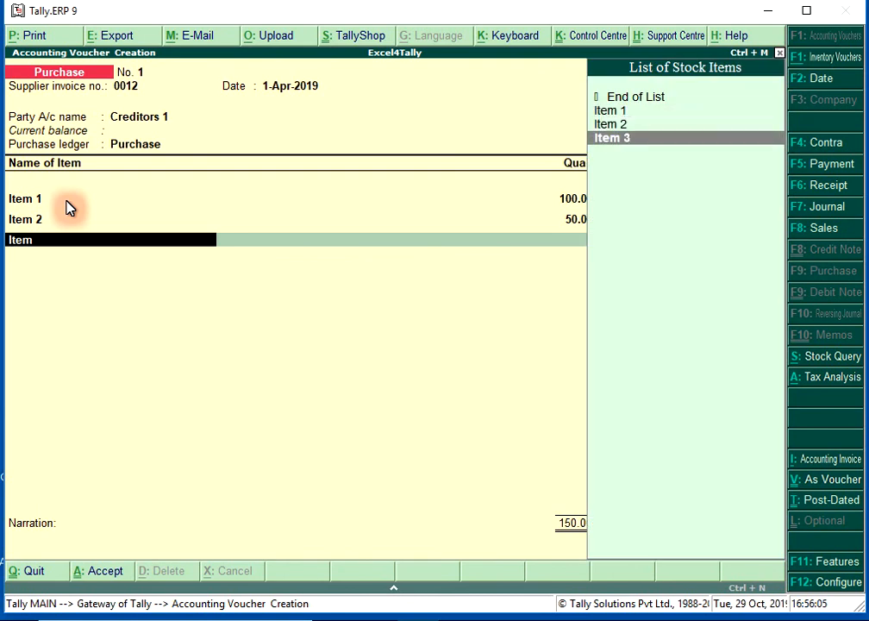
key(Return)
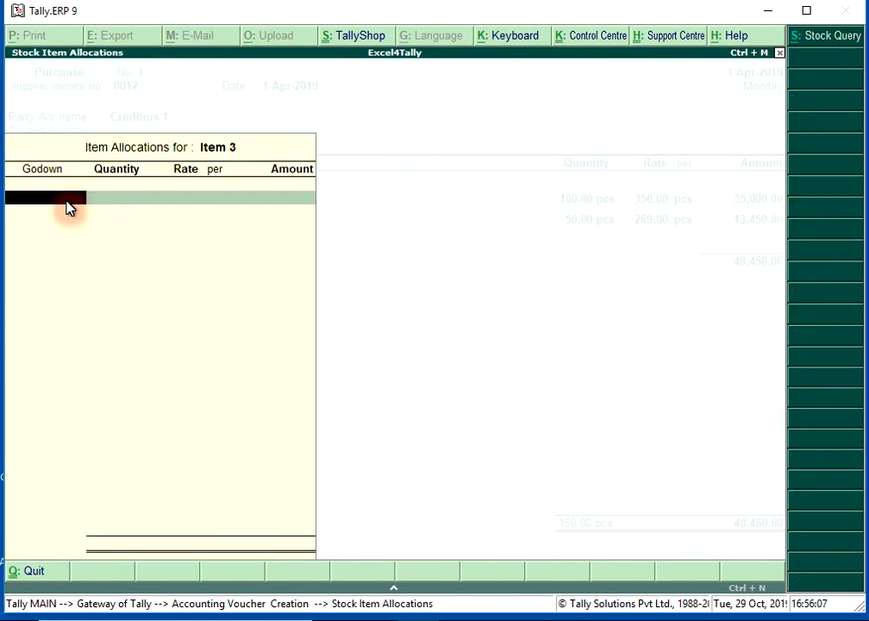
key(space)
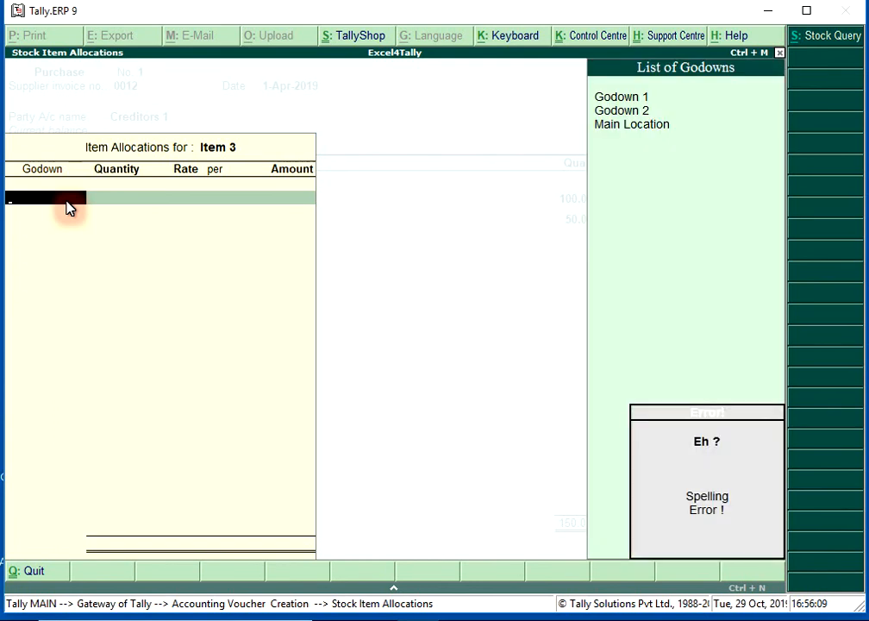
key(Return)
key(Down)
key(Down)
key(Up)
key(Return)
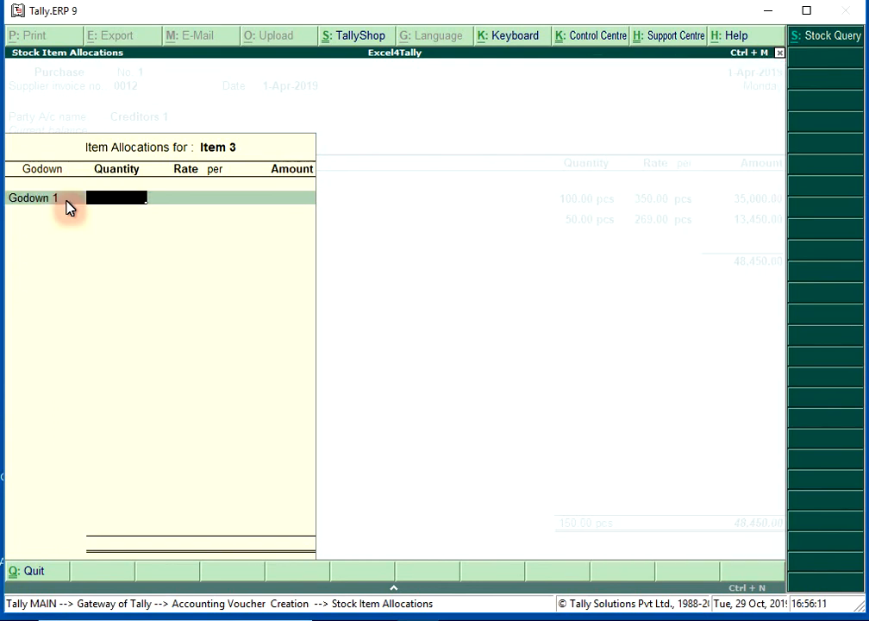
- Set Item 3's quantity to 85 pcs and change its godown to Godown 2
text(85)
key(Return)
key(BackSpace)
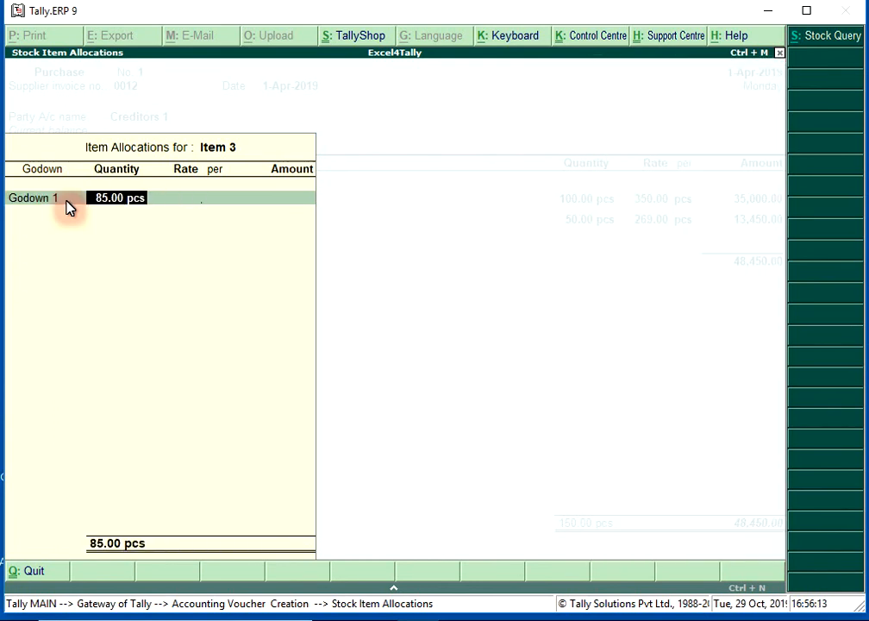
key(BackSpace)
key(Down)
key(Return)
- Set Item 3's rate to 230 per pcs and finish the voucher's item list
key(Return)
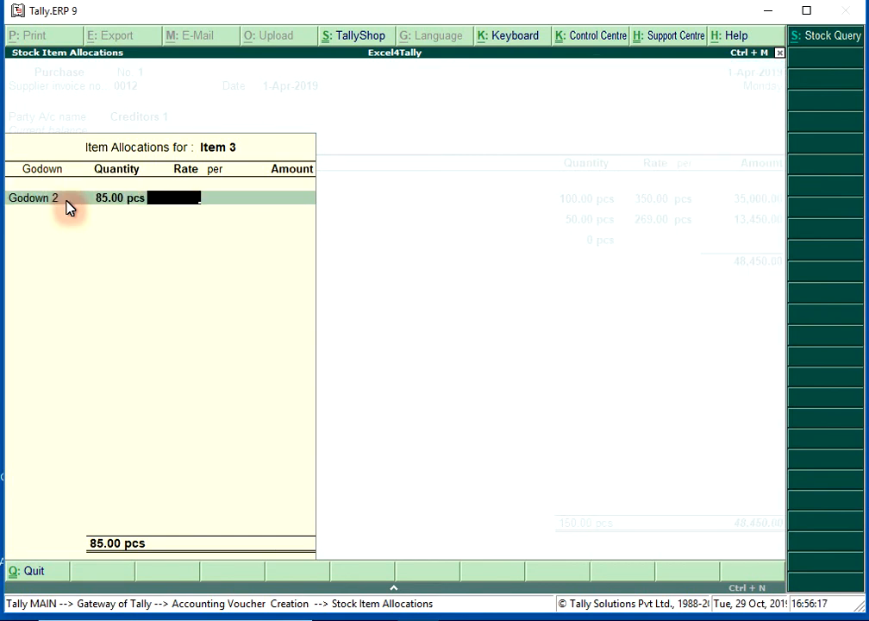
text(230)
key(Return)
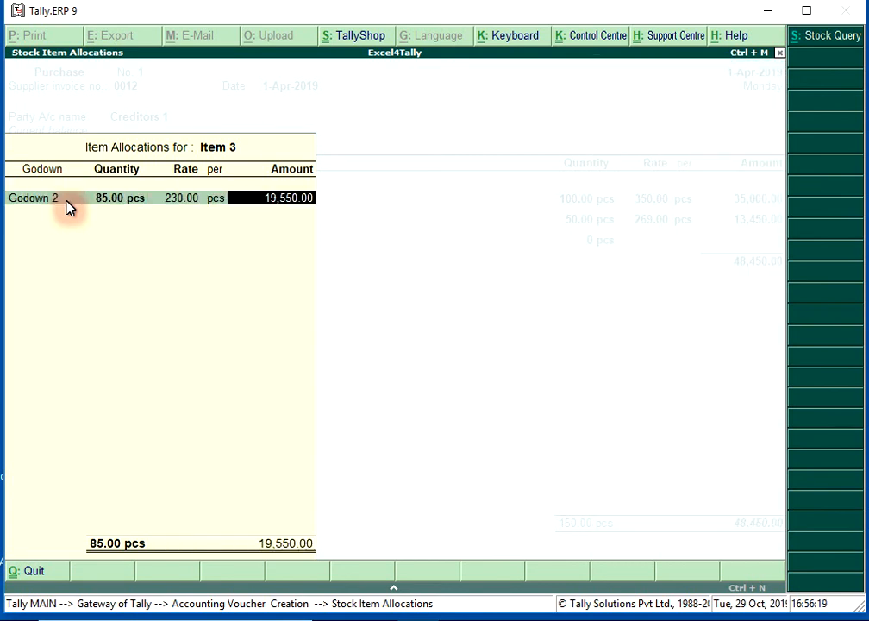
key(Return)
key(Return)
key(Return)
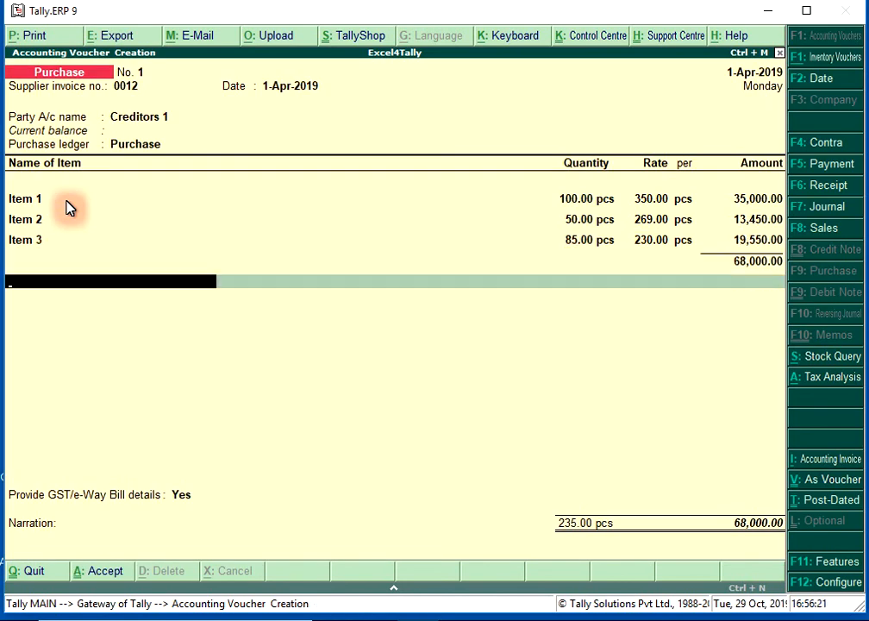
- Add the CGST and SGST tax ledgers below the items in the purchase voucher
text(Cgst)
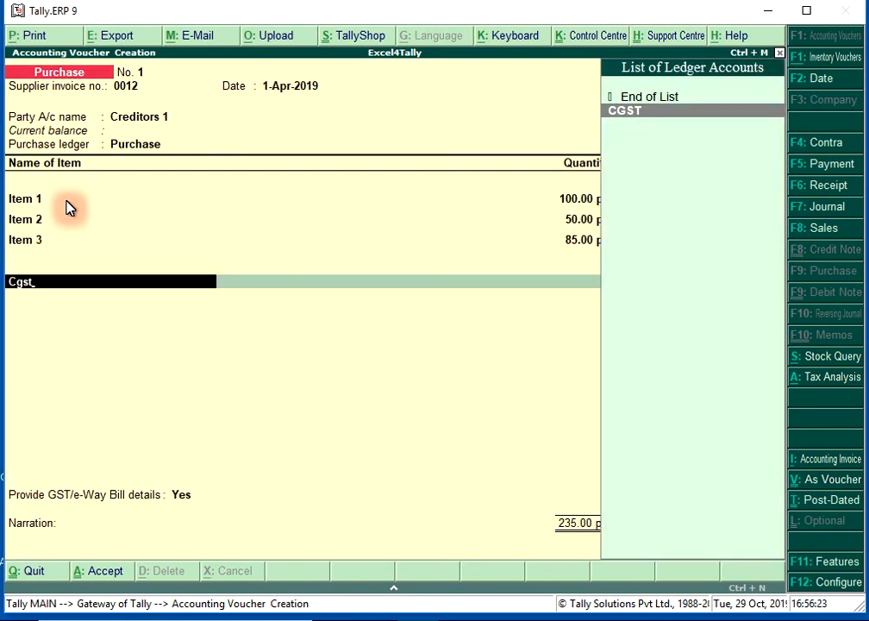
key(Return)
key(Return)
text(Sgst)
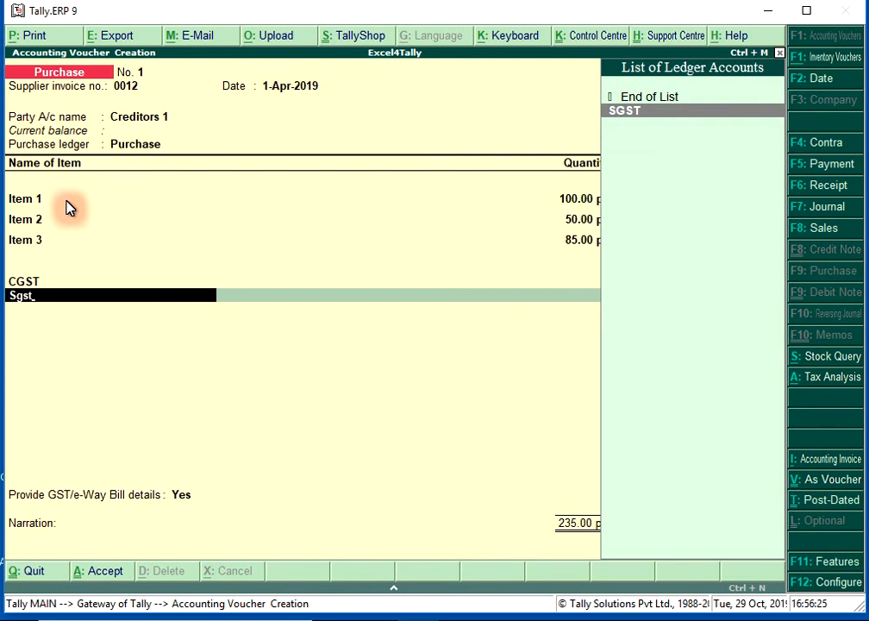
key(Return)
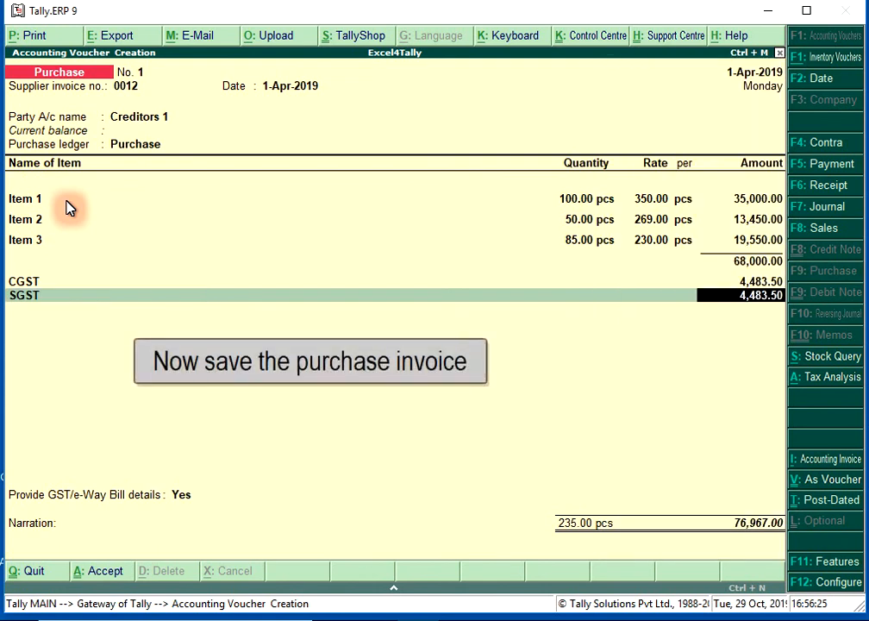
key(Return)
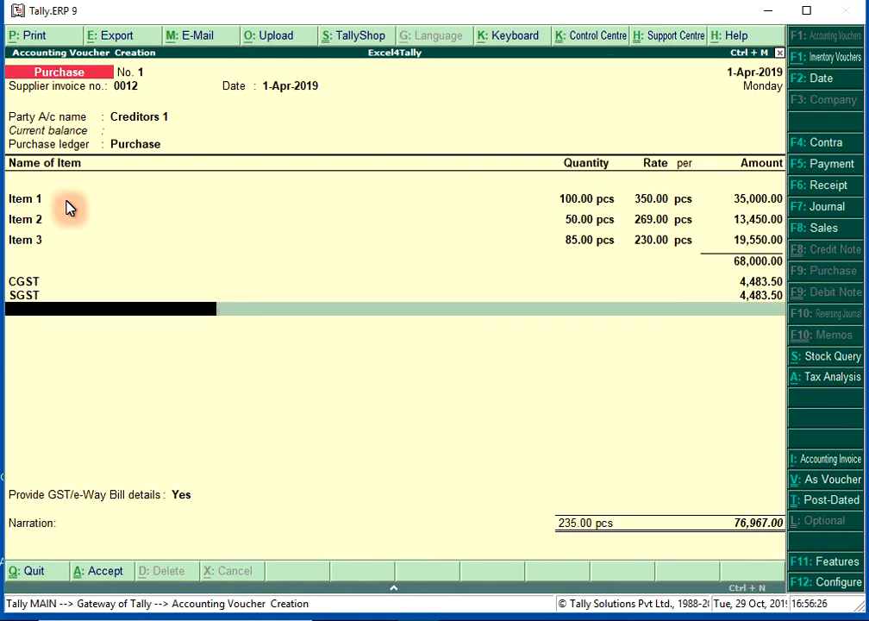
- Set the GST/e-Way Bill details option to No and record the Creditors 1 bill as a New Ref
key(Return)
text(n)
key(Return)
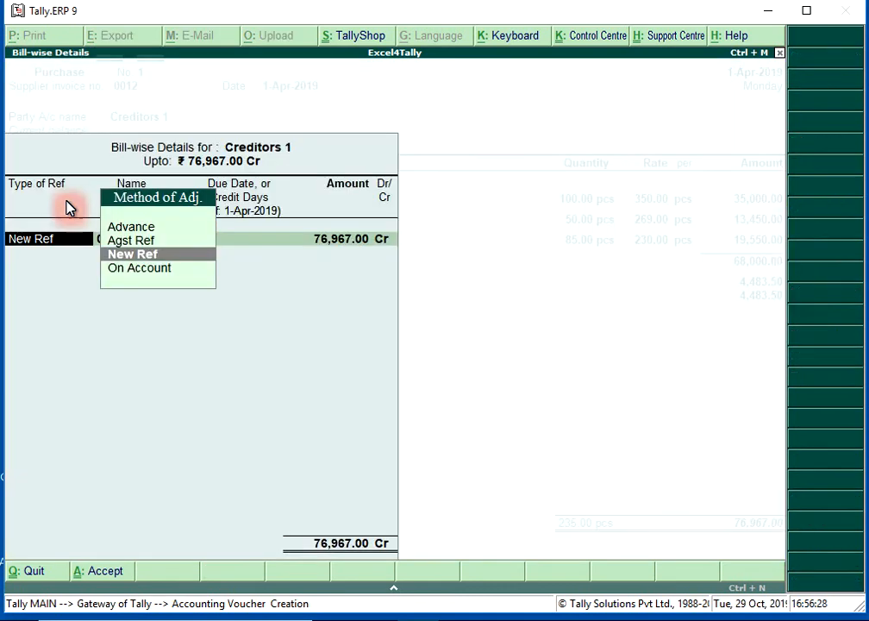
key(Return)
key(Return)
- Save the purchase voucher and return to the Gateway of Tally
key(Return)
key(Return)
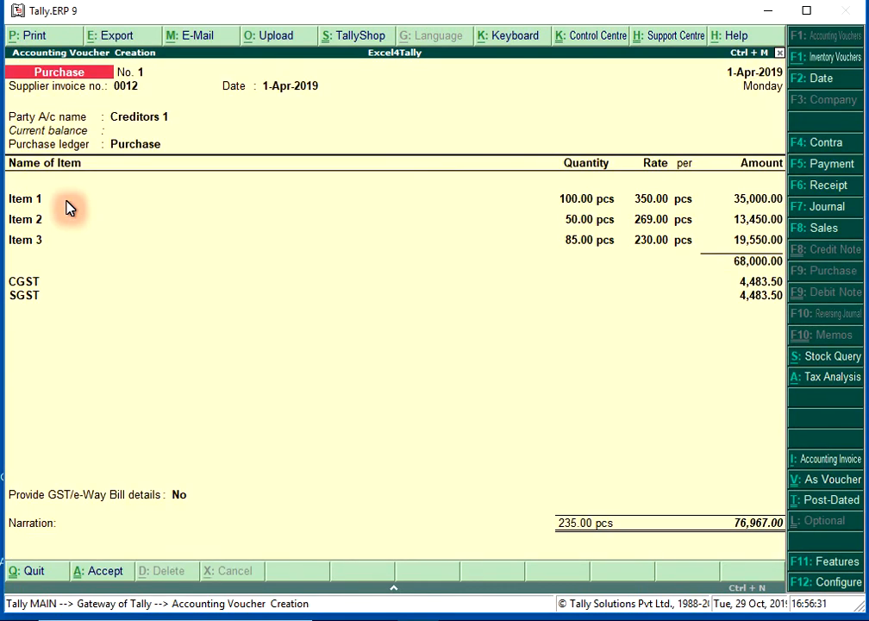
key(Return)
key(Return)
key(Escape)
key(Return)
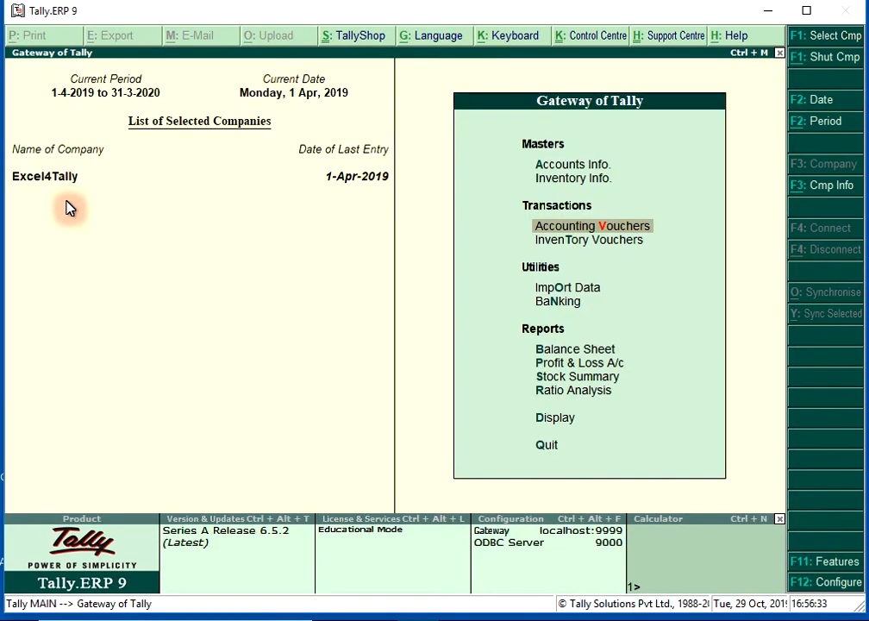
- Open the Stock Summary report and examine the closing balances of the purchased items
click(592, 379)
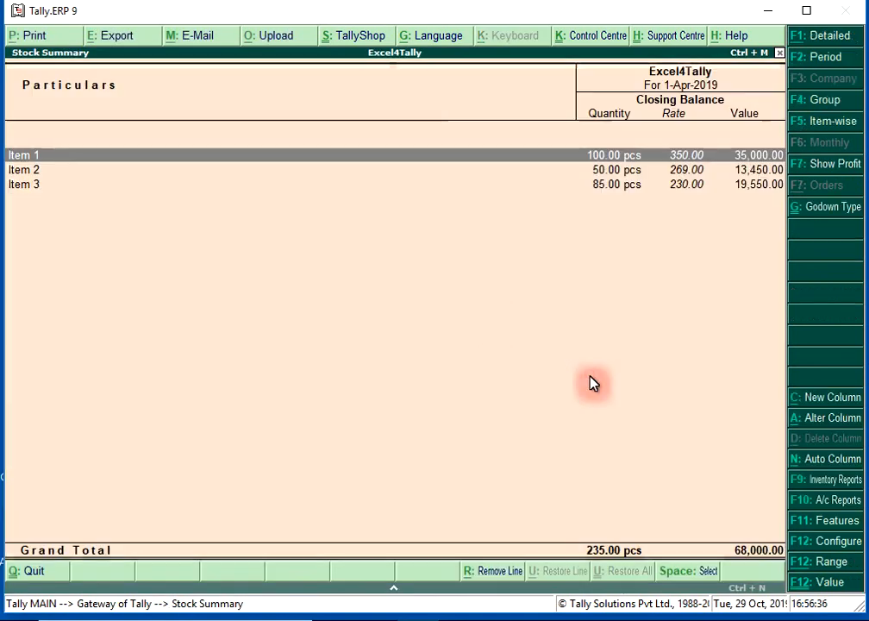
click(34, 172)
click(35, 183)
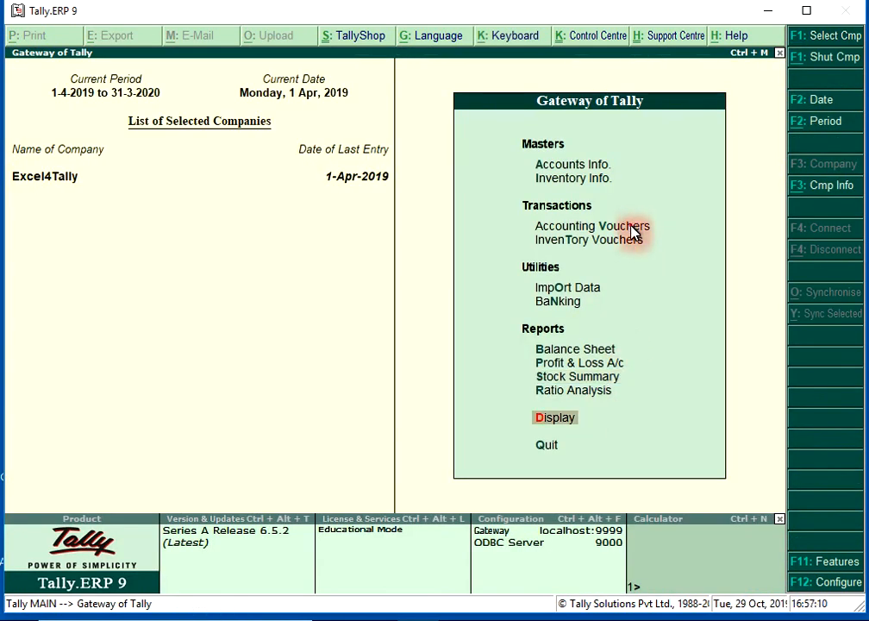
- Start a new sales voucher and set its date to 1-Sep-2019
click(630, 228)
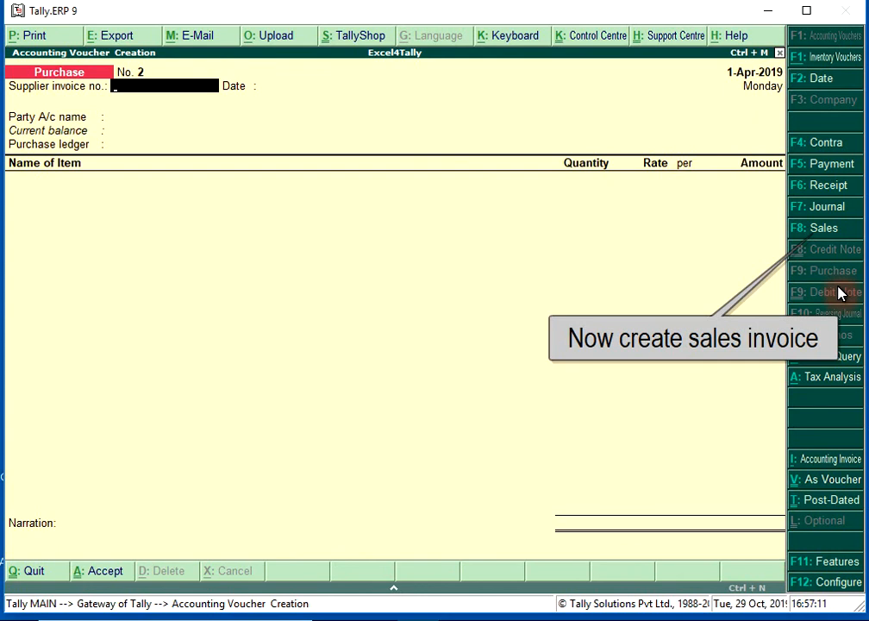
click(820, 233)
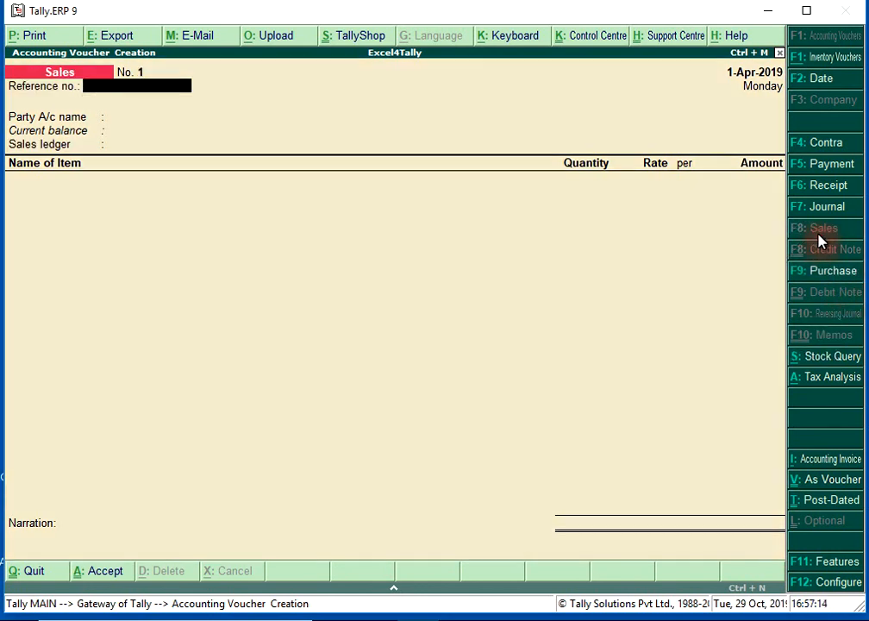
key(F2)
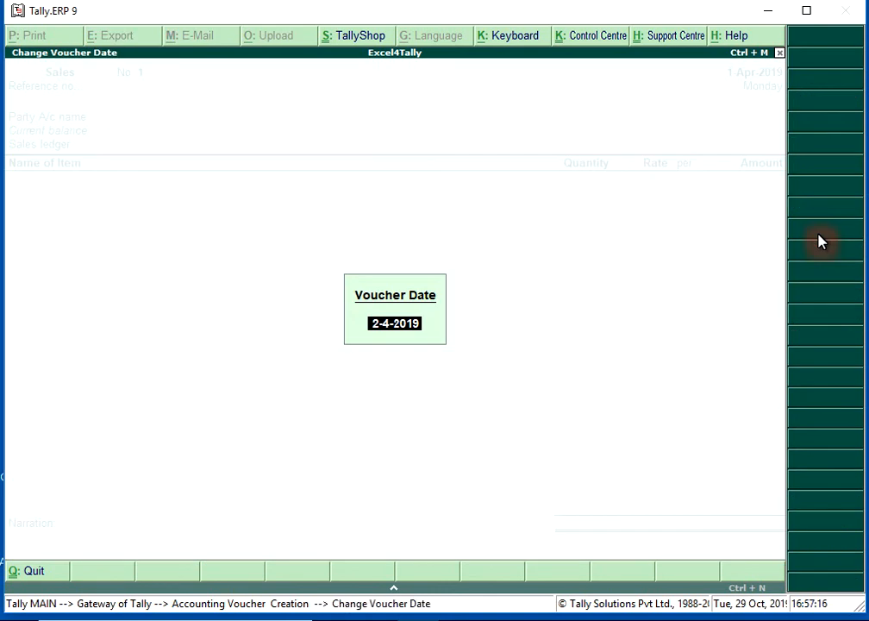
text(1.10)
key(BackSpace)
key(BackSpace)
text(9)
key(Return)
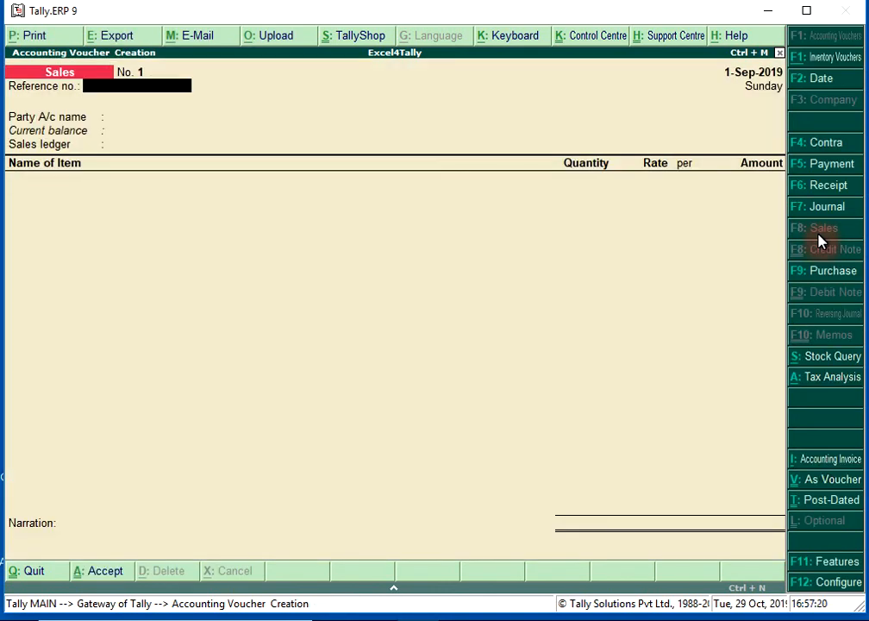
- Set the sales voucher's party to Debtors 1, accept the party details, and choose Sales as the sales ledger
key(Down)
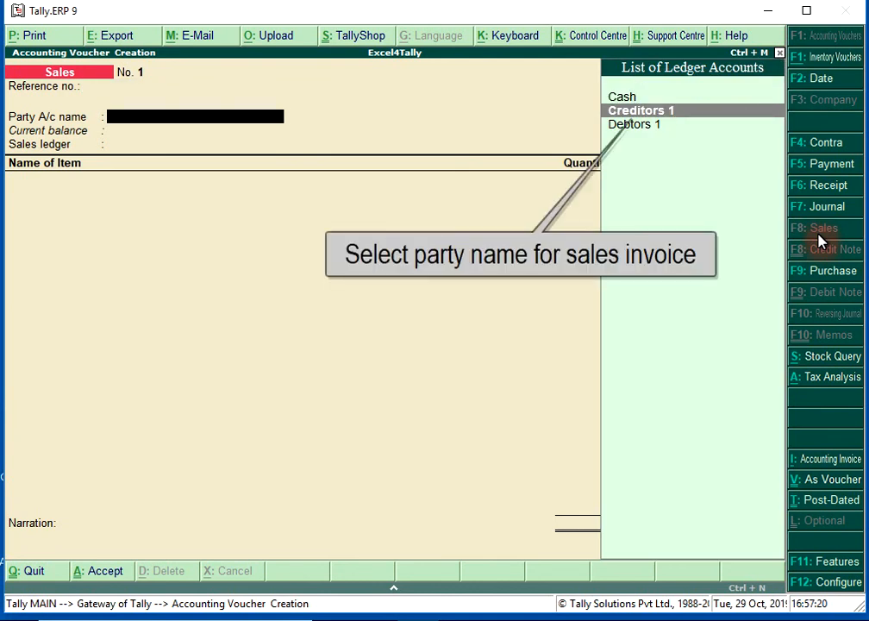
key(Down)
key(Return)
key(Return)
key(Return)
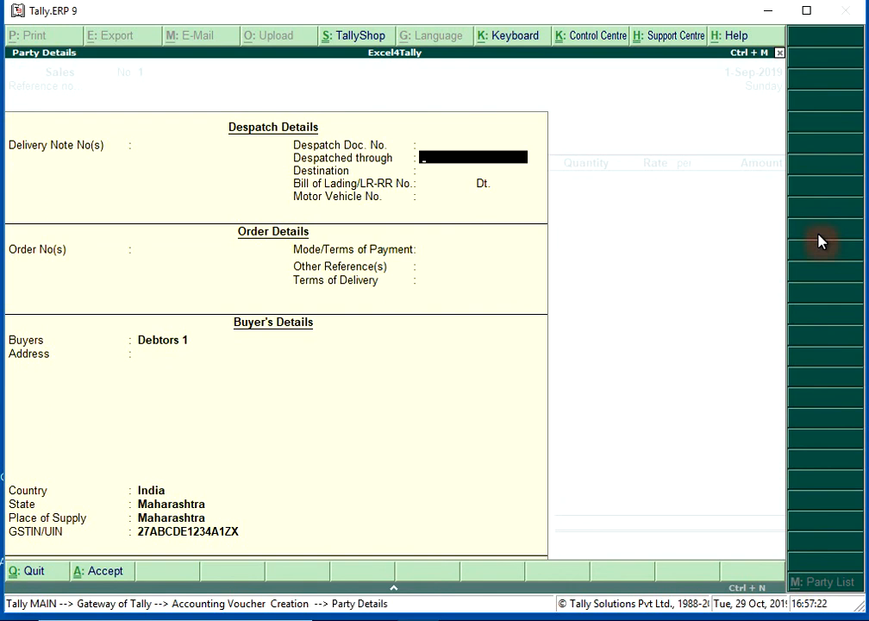
key(ctrl+a)
key(Return)
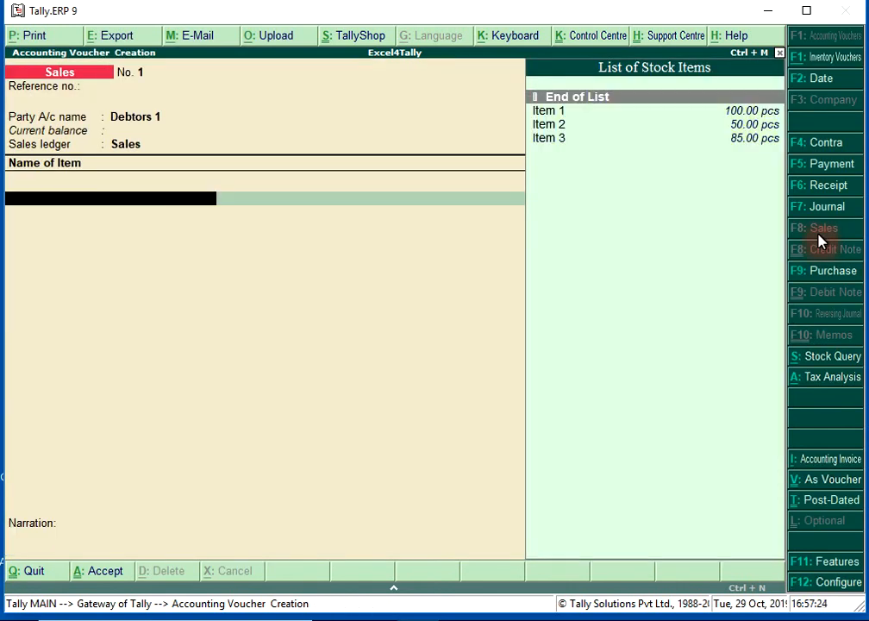
- Add Item 1 to the sales voucher, allocating 50 pcs from Godown 1 at a rate of 599
key(Down)
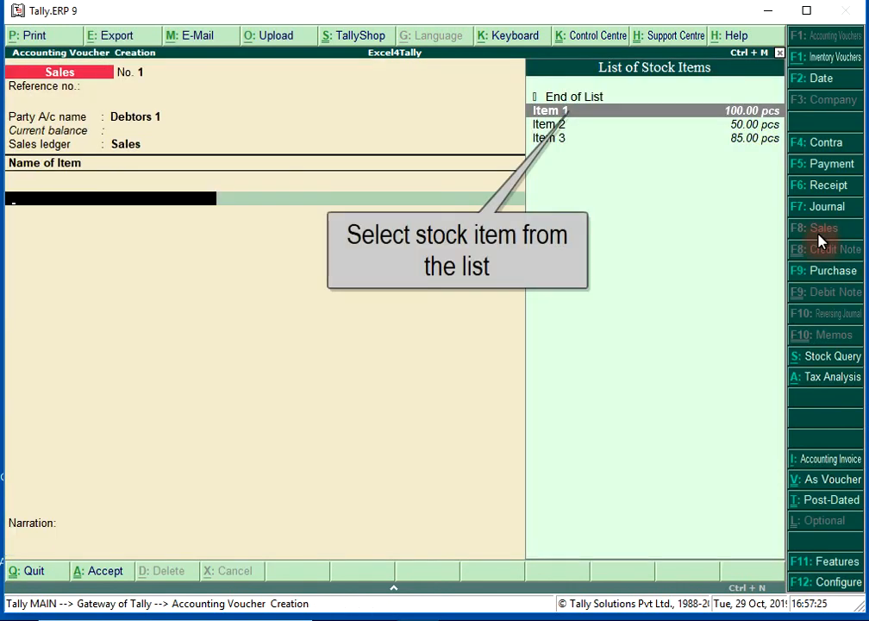
key(Return)
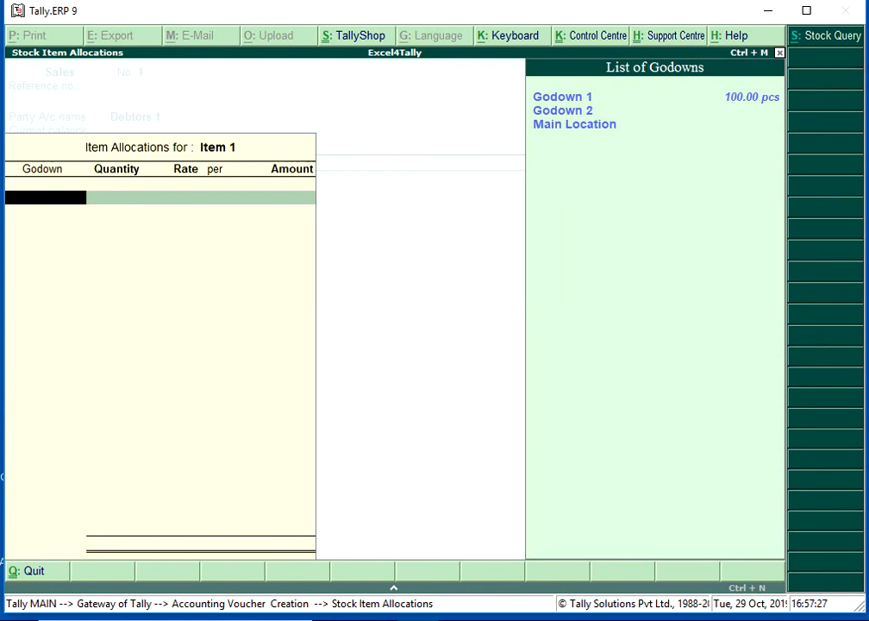
click(691, 102)
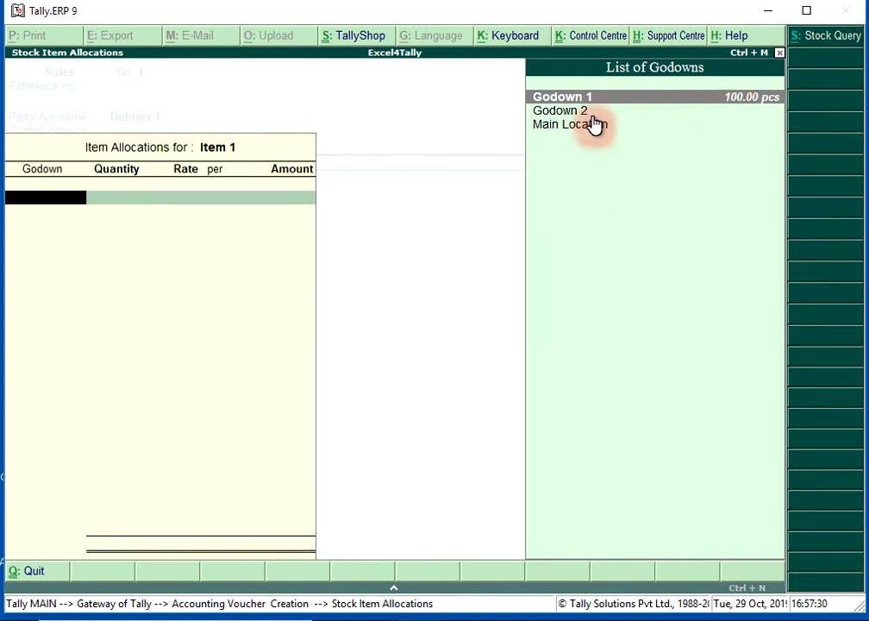
key(Down)
key(Down)
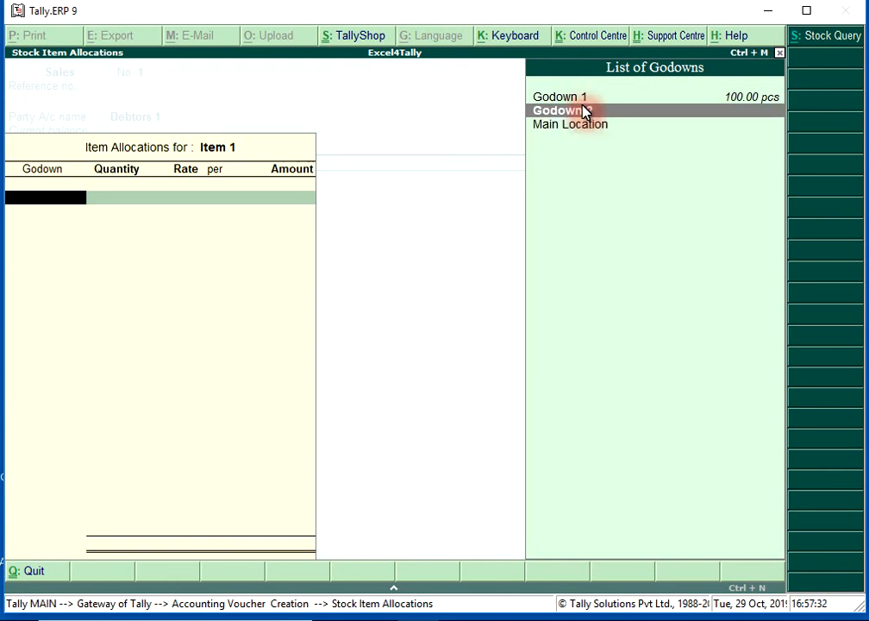
click(582, 101)
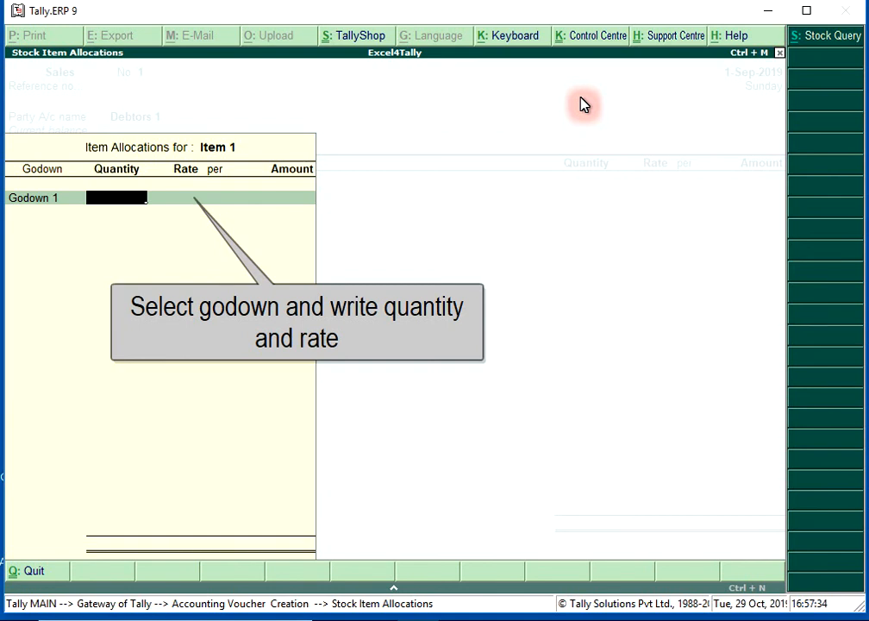
text(50)
key(Return)
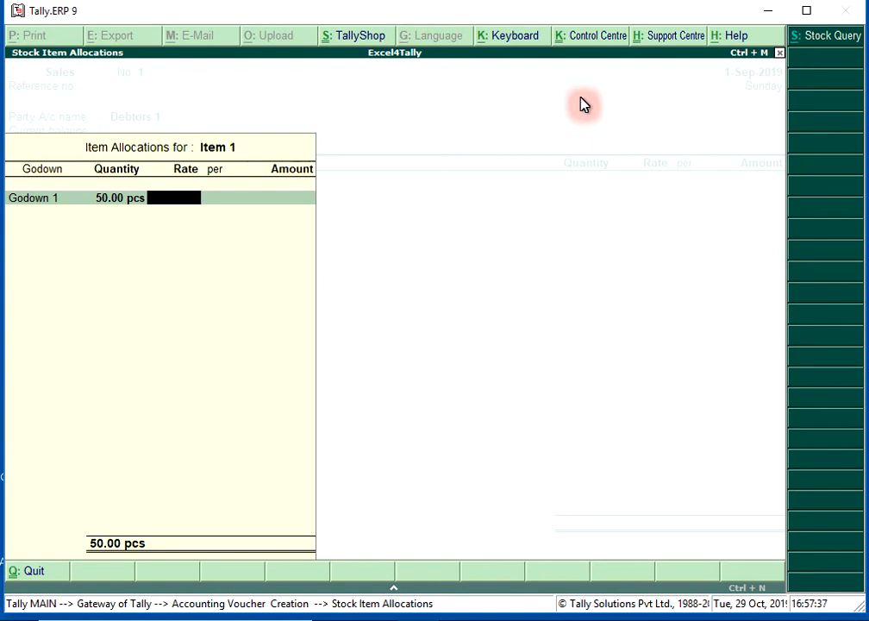
text(599)
key(Return)
key(Return)
key(Return)
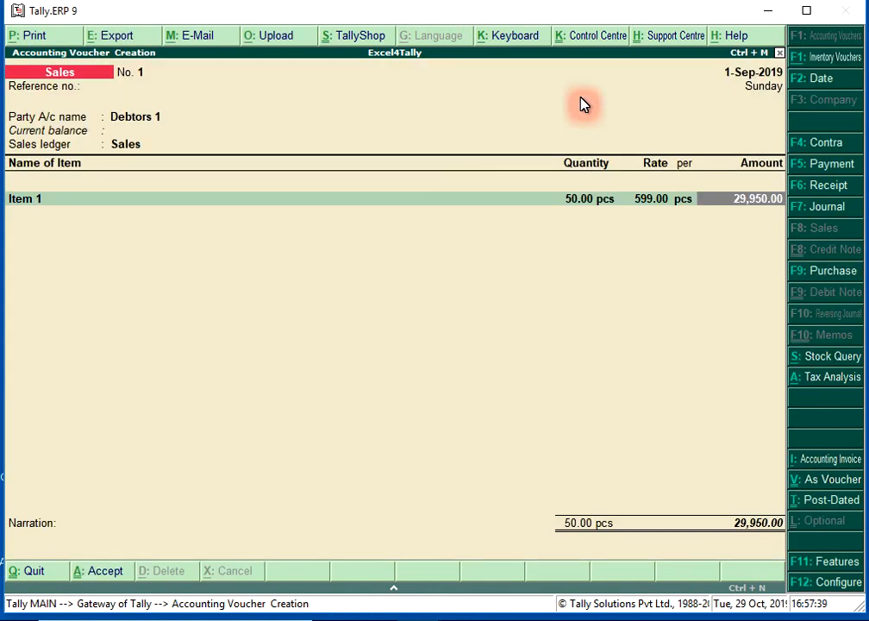
key(Return)
- Add Item 3 to the sales voucher, allocating 45 pcs from Godown 2 at a rate of 350
text(Ite)
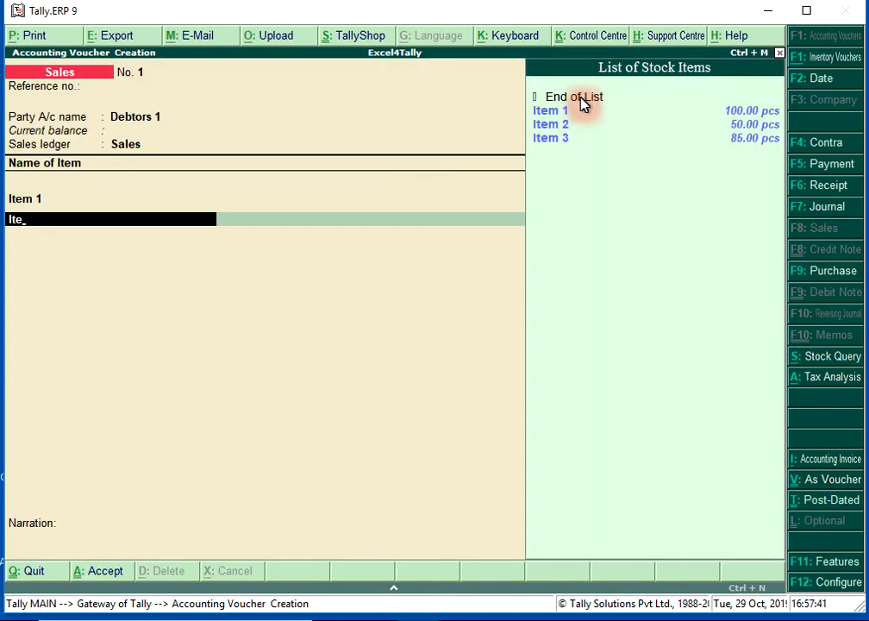
key(Down)
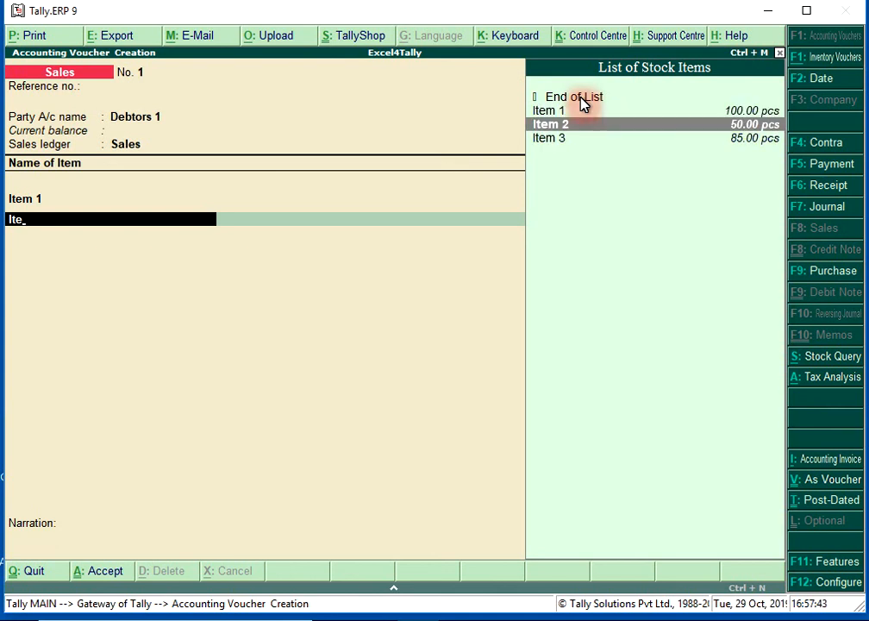
key(Down)
key(Return)
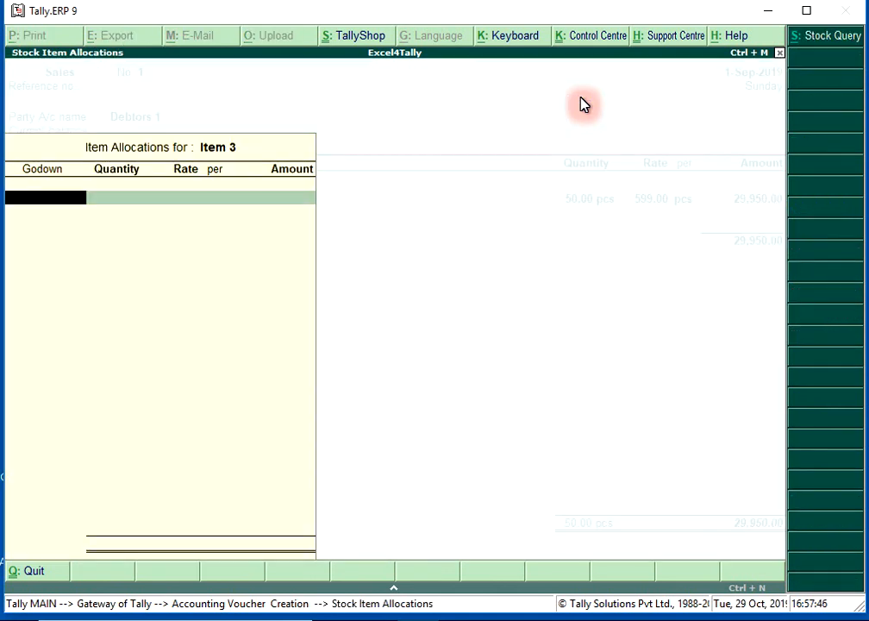
key(Down)
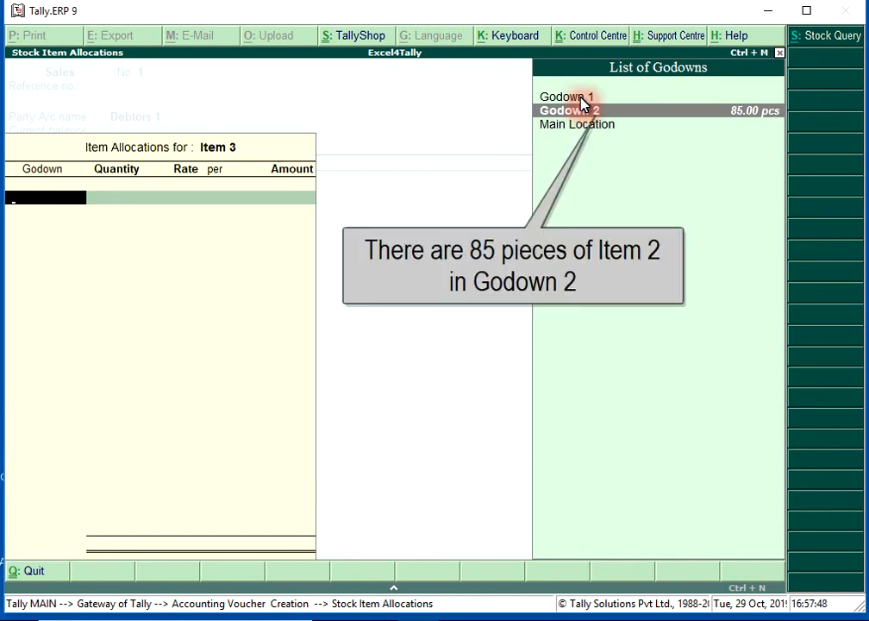
key(Return)
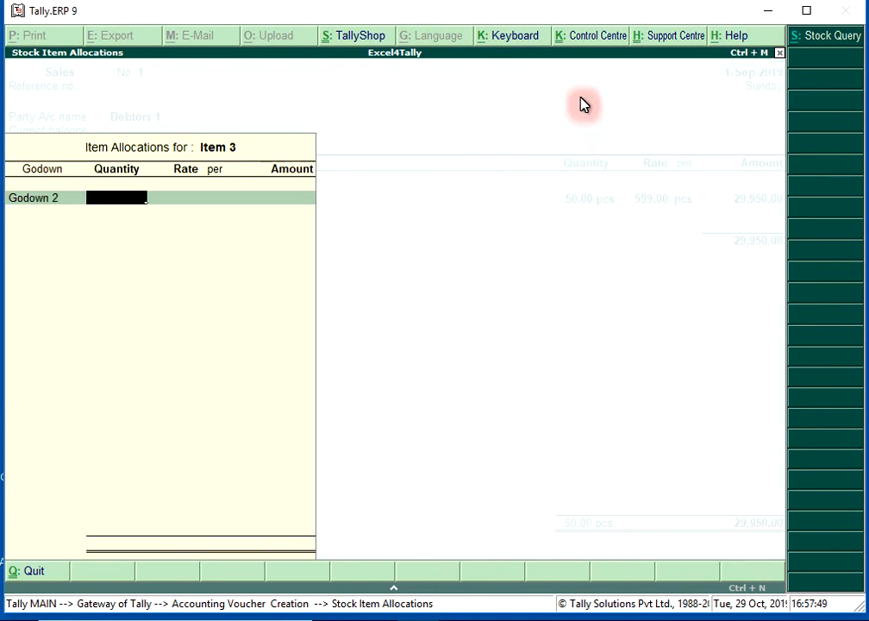
text(45)
key(Return)
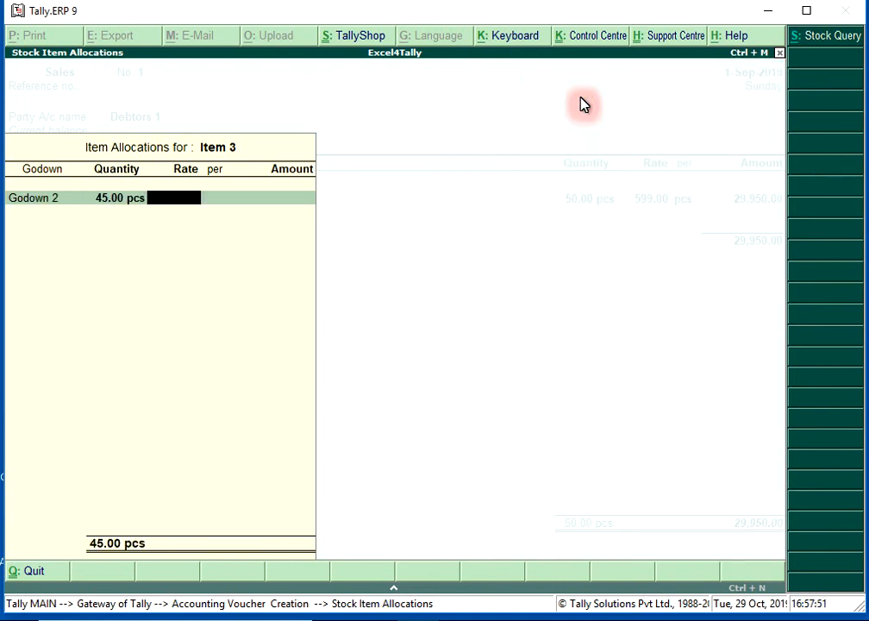
text(350)
key(Return)
- Add the CGST and SGST ledgers to the sales voucher and set the GST/e-Way Bill details option to No
key(Return)
key(Return)
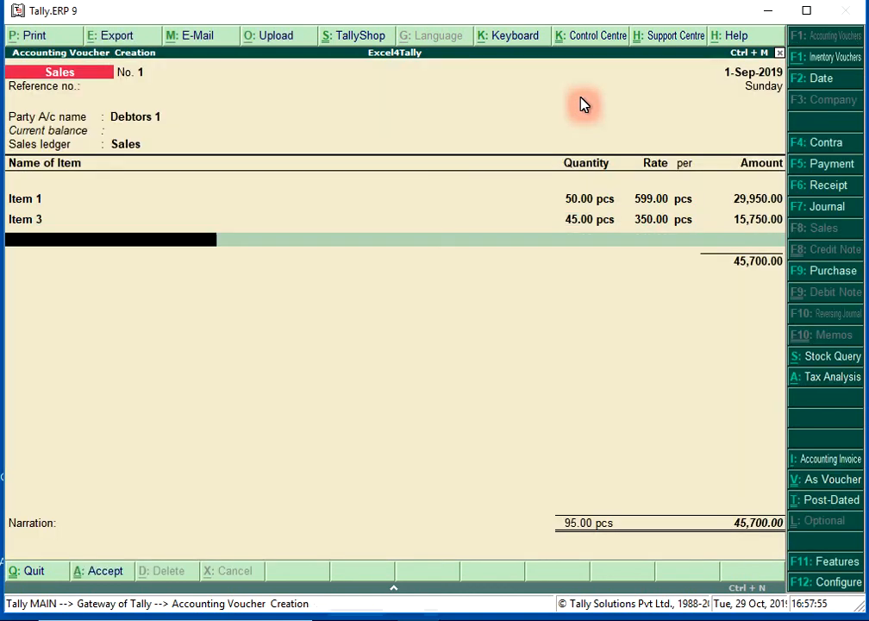
key(Return)
text(Cgst)
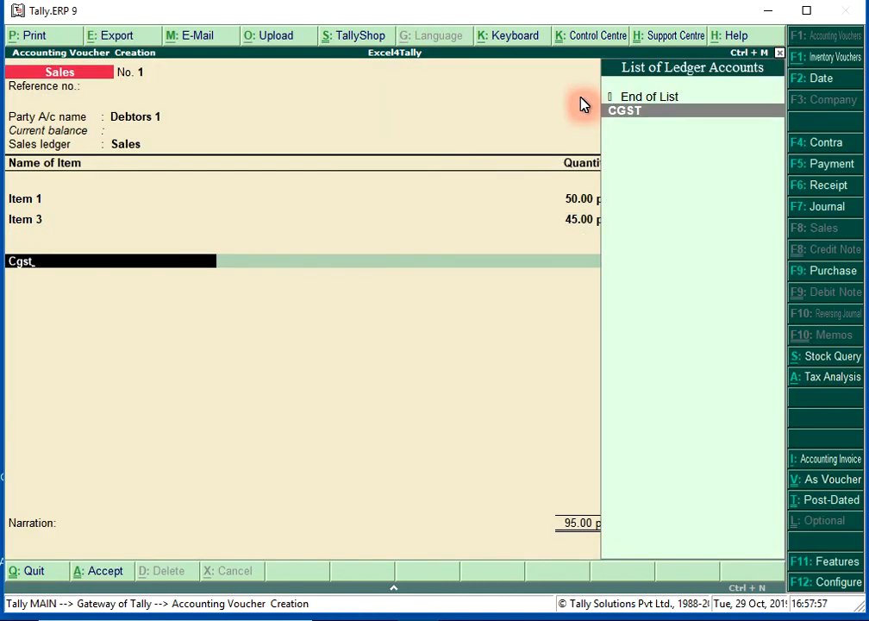
key(Return)
key(Return)
text(Sgst)
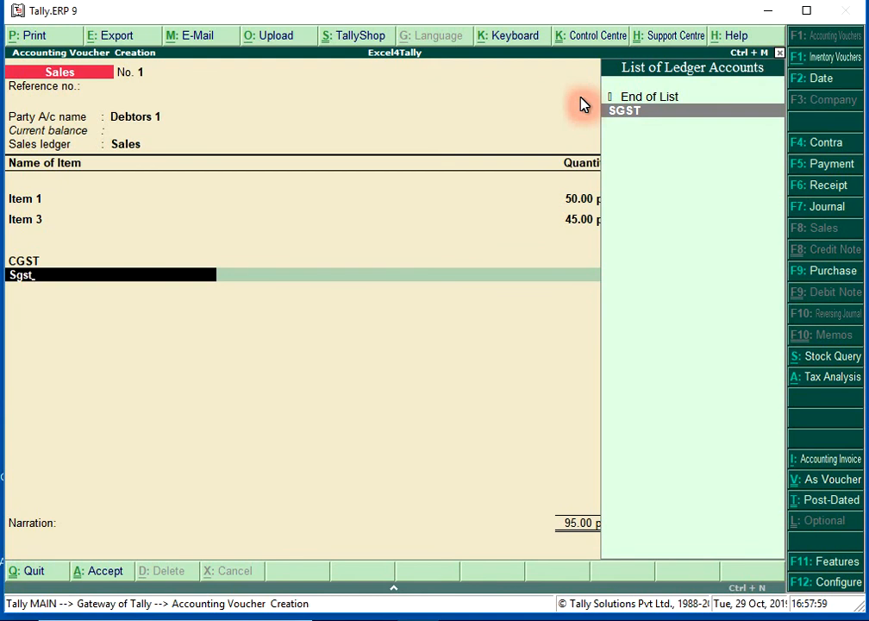
key(Return)
key(Return)
key(Return)
key(Up)
key(Return)
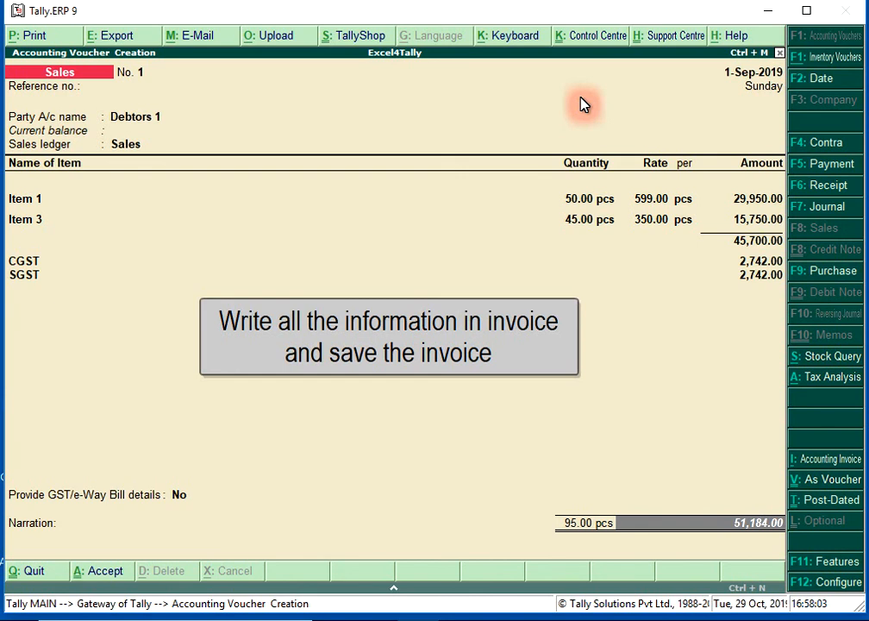
- Record the Debtors 1 bill as a New Ref and save the sales voucher, returning to the Gateway of Tally
key(Return)
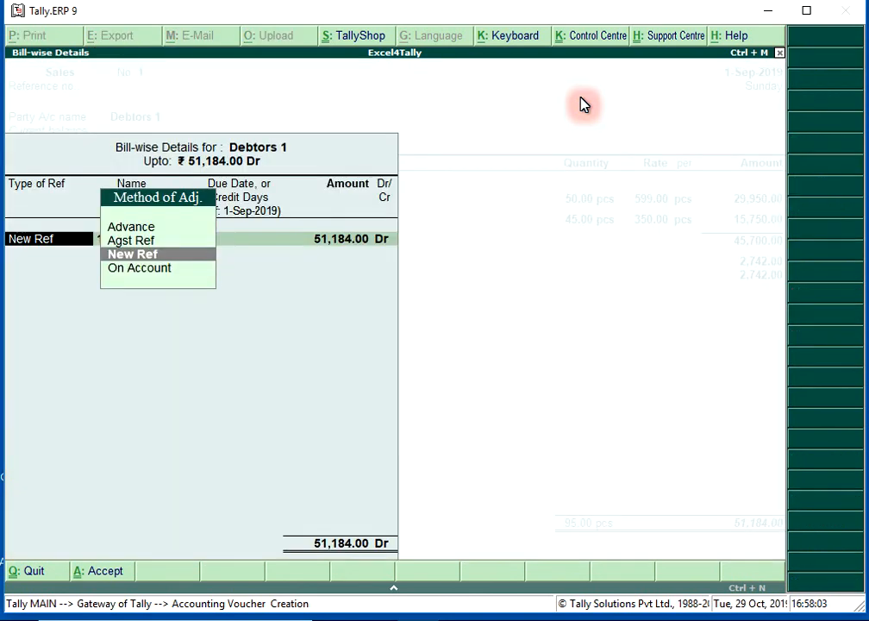
key(Return)
key(Return)
key(Return)
key(Return)
key(Return)
key(Return)
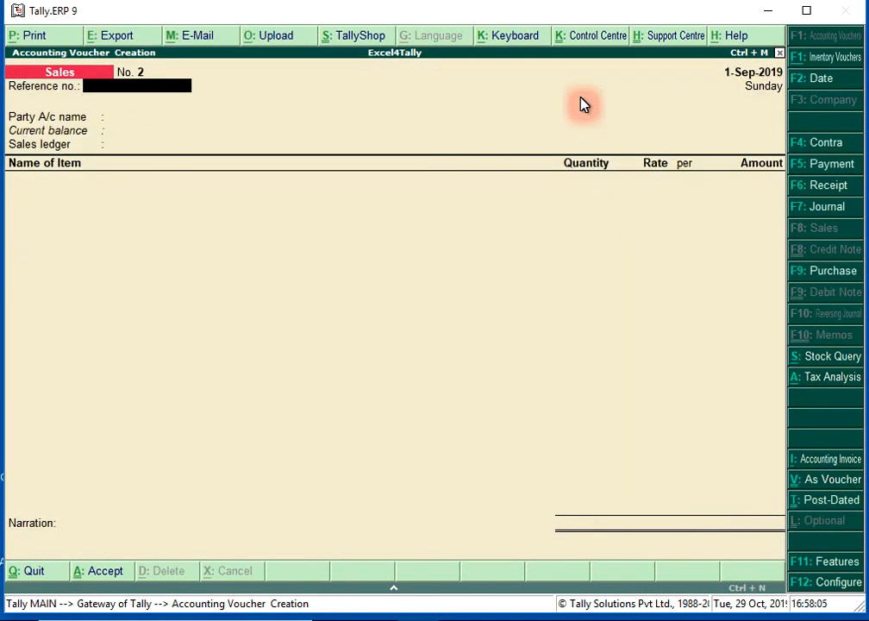
key(Escape)
key(Return)
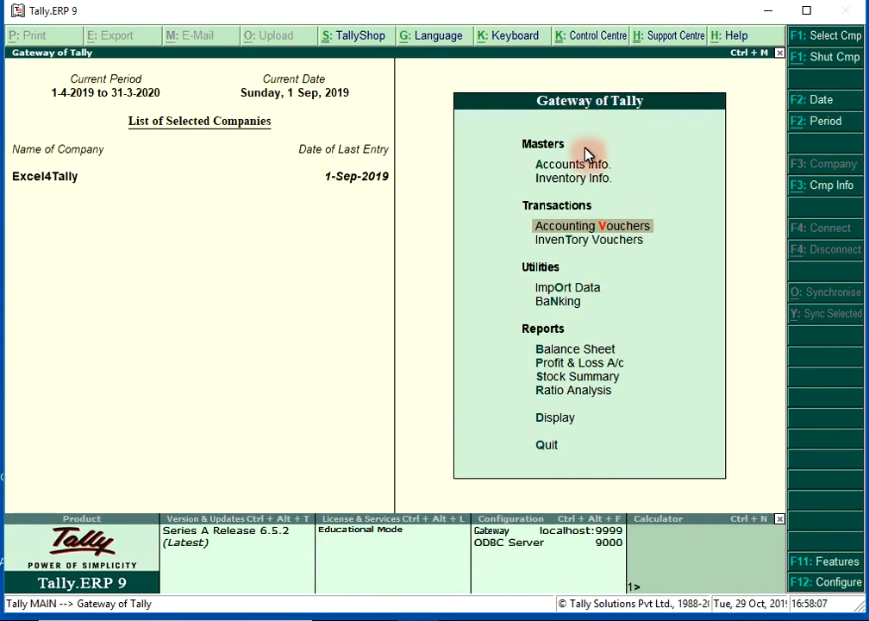
- Open the Godown Summary report for Godown 1 from the Statements of Inventory
key(Down)
key(Down)
key(Down)
key(Down)
key(Down)
key(Down)
key(Down)
key(Down)
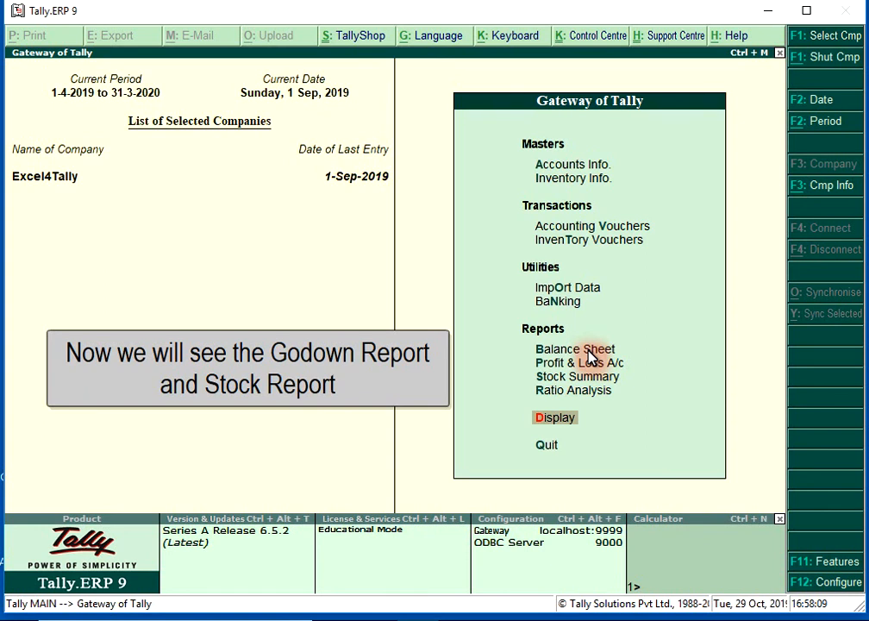
key(Return)
key(Down)
key(Down)
key(Down)
key(Down)
key(Down)
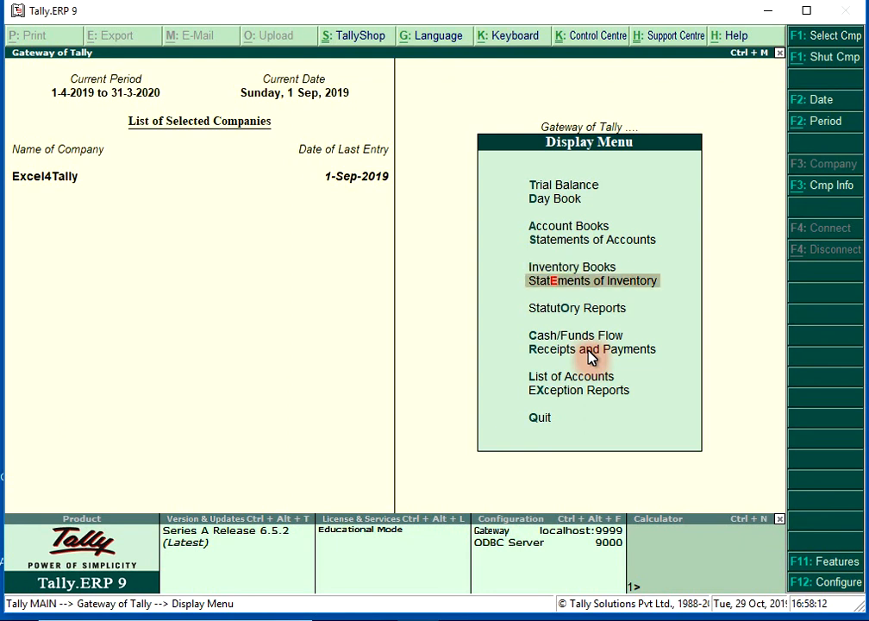
key(Return)
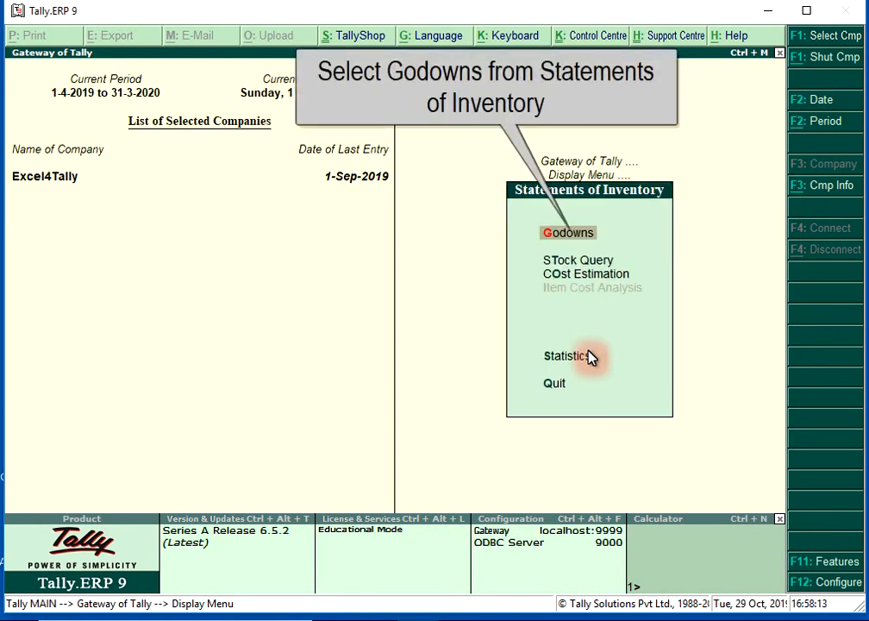
key(Return)
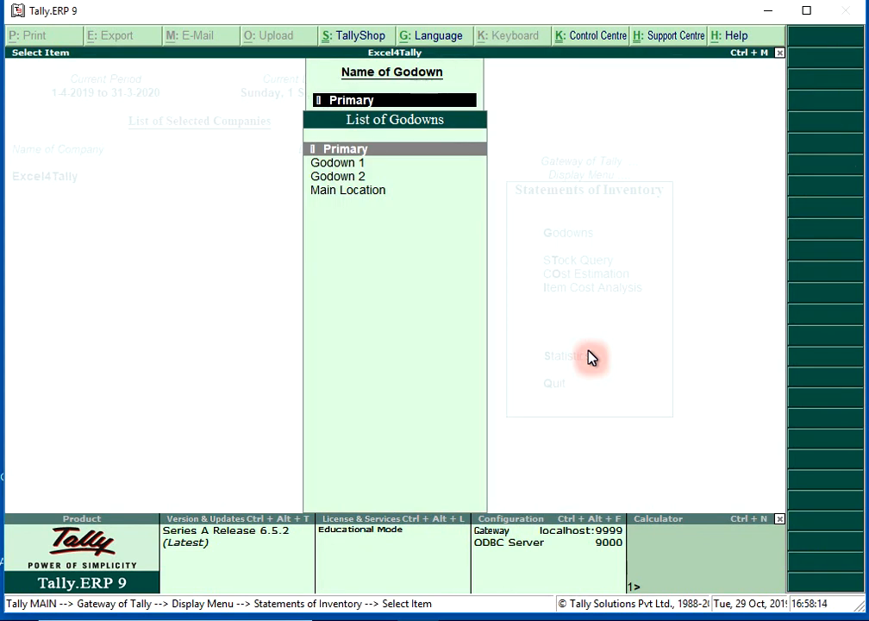
key(Down)
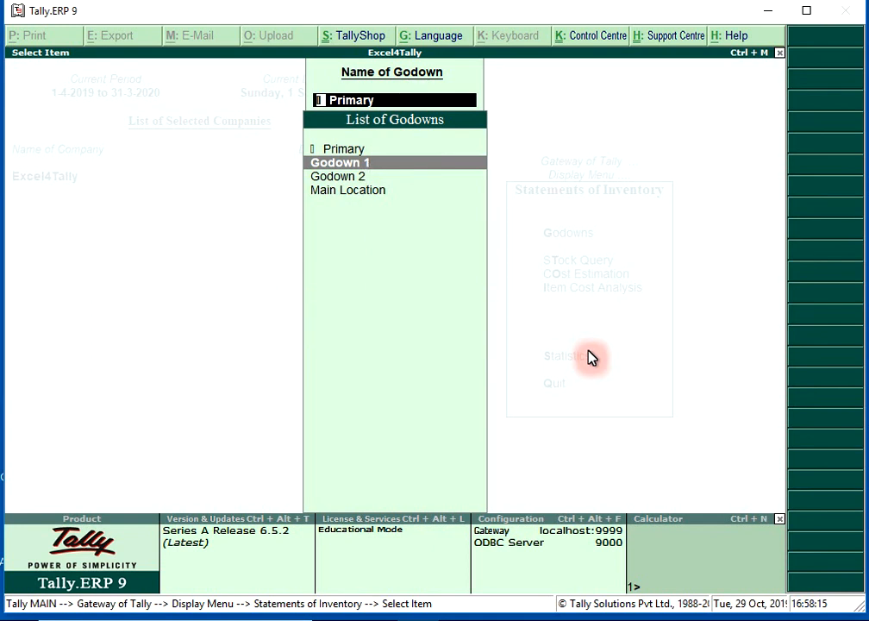
key(Return)
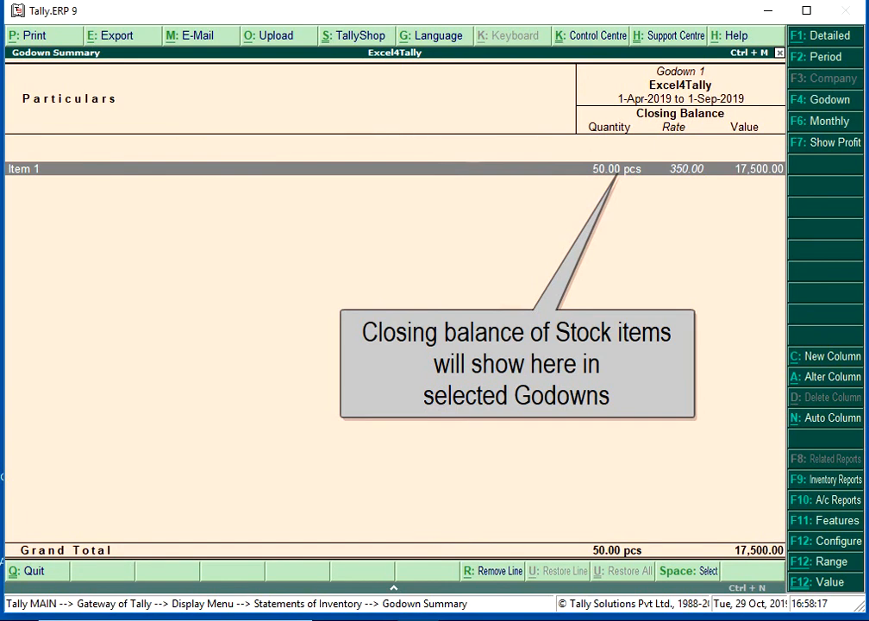
- Open Item 1's monthly summary for Godown 1 and examine the April inwards and September outwards entries
key(Return)
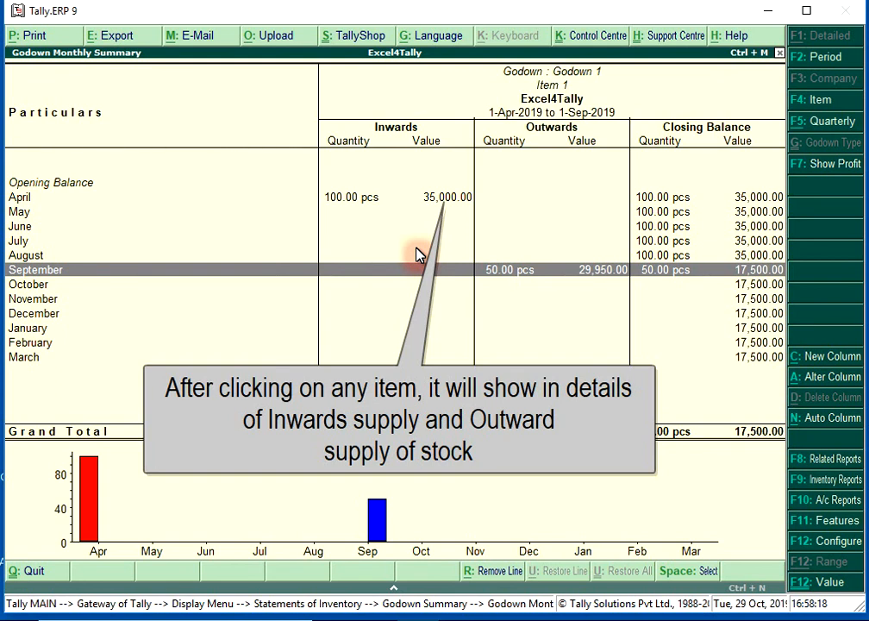
click(406, 246)
key(Up)
key(Up)
key(Up)
key(Up)
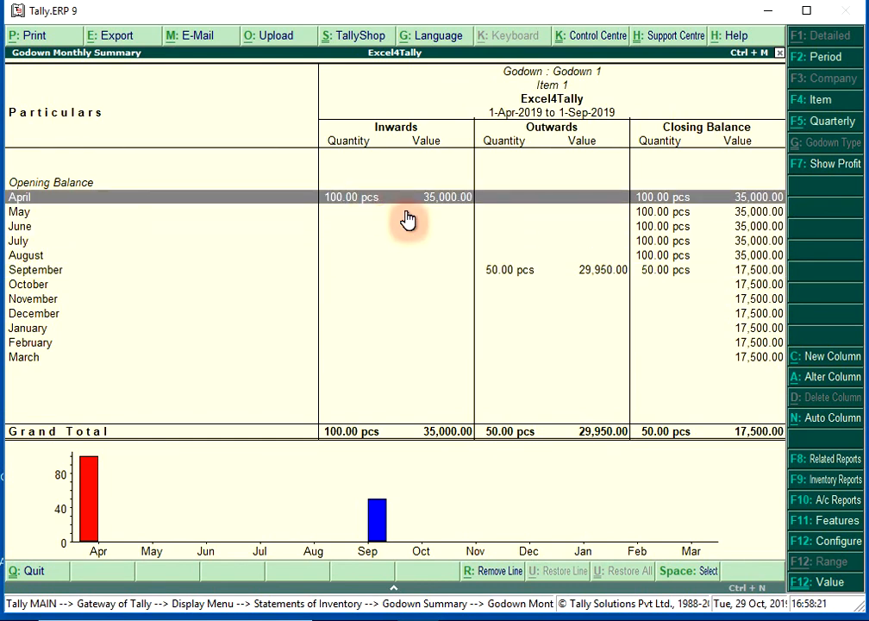
click(528, 274)
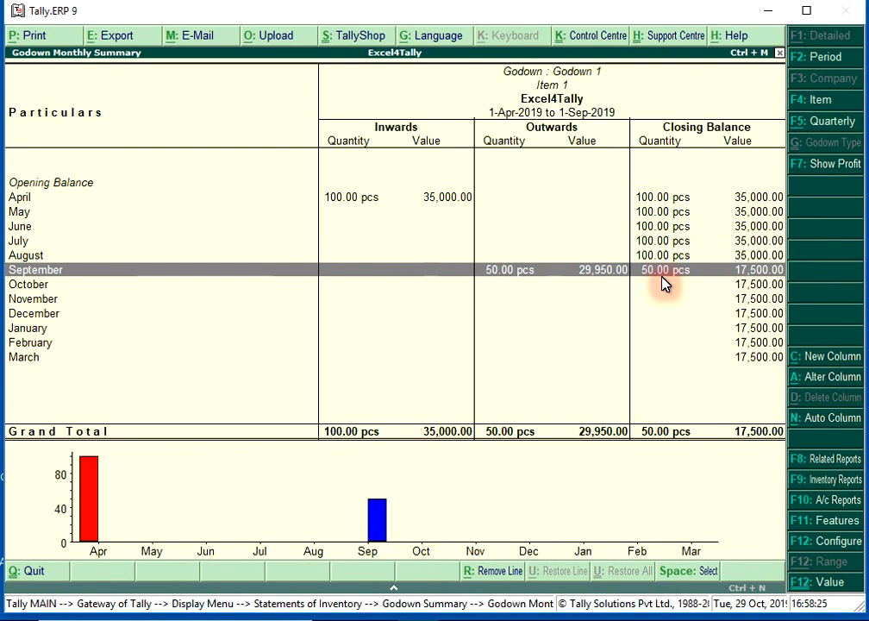
- Switch the godown report to Godown 2 and open Item 3's monthly summary to examine its inwards and outwards quantities
key(Escape)
key(Escape)
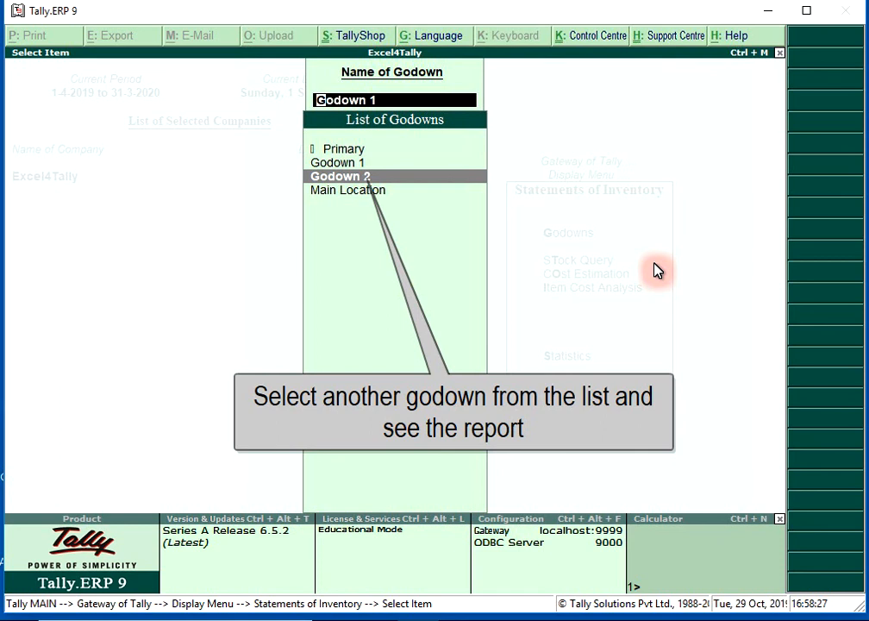
key(Return)
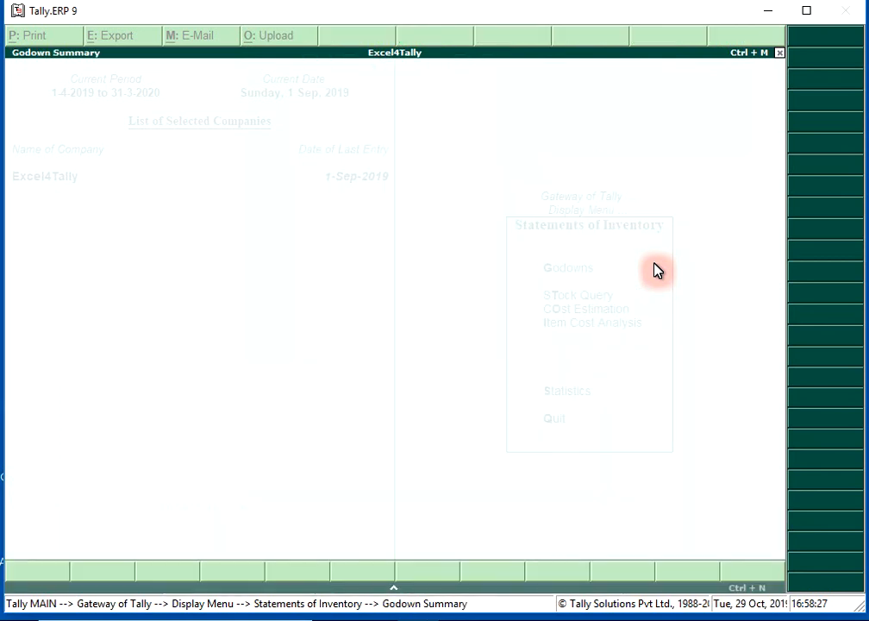
key(Return)
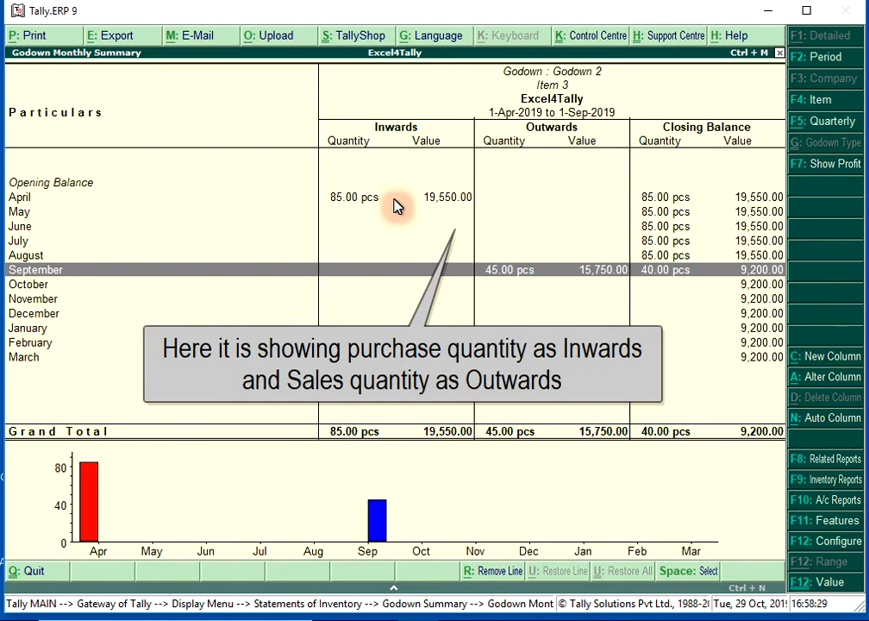
- Examine Item 3's April inwards and September outwards in the Godown 2 monthly summary, and return to the godown list
click(369, 199)
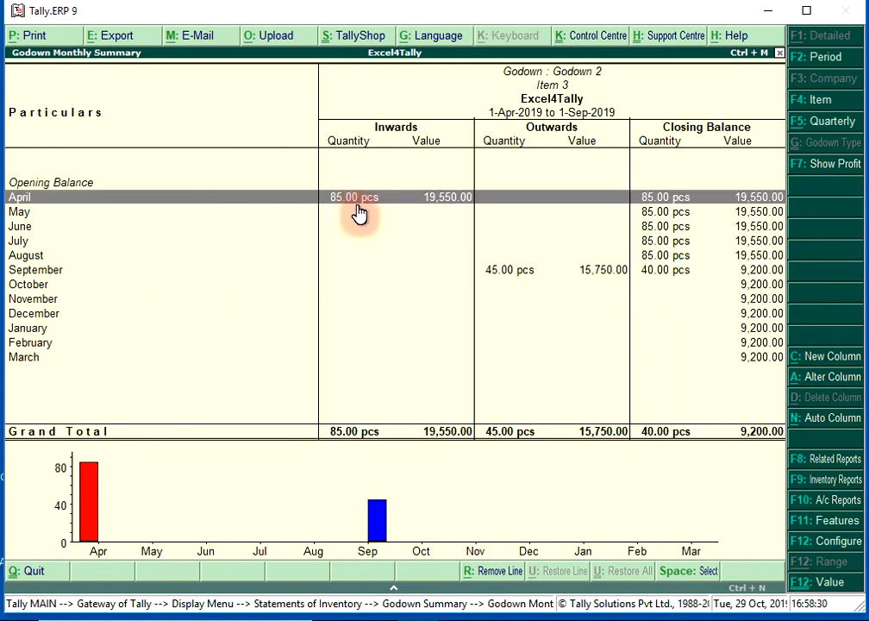
click(508, 274)
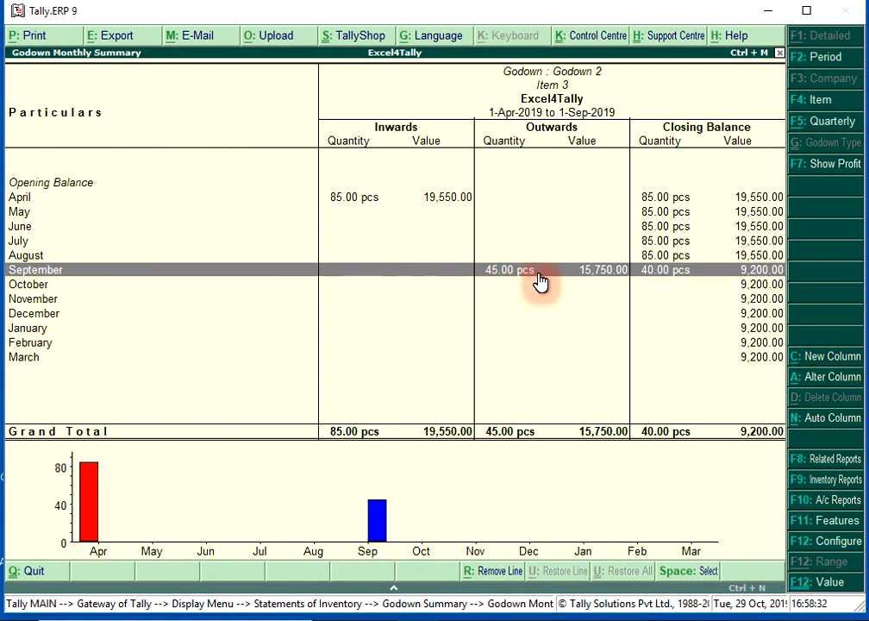
key(Escape)
key(Escape)
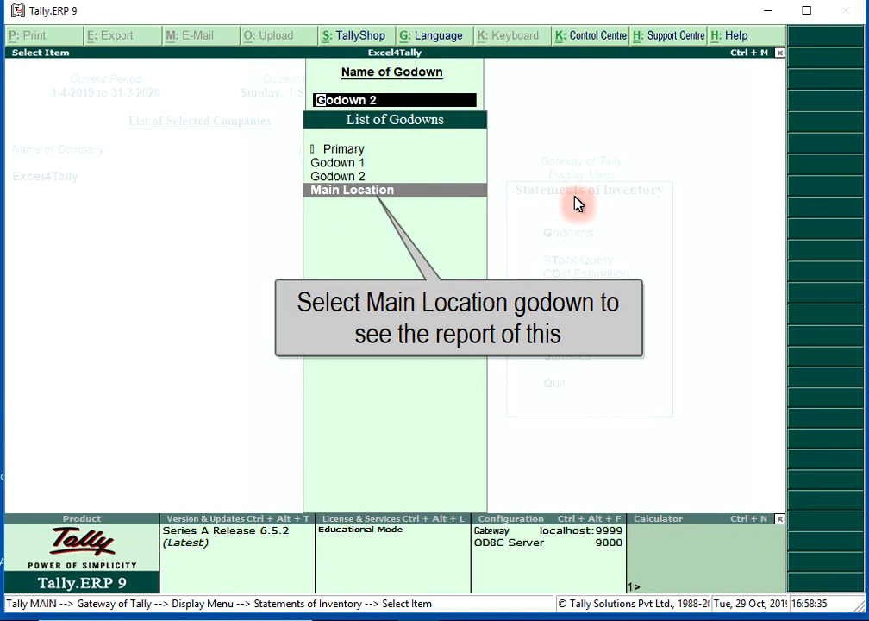
- Open Item 2's monthly summary for Main Location, examine its inwards and outwards, and close the report
key(Return)
key(Return)
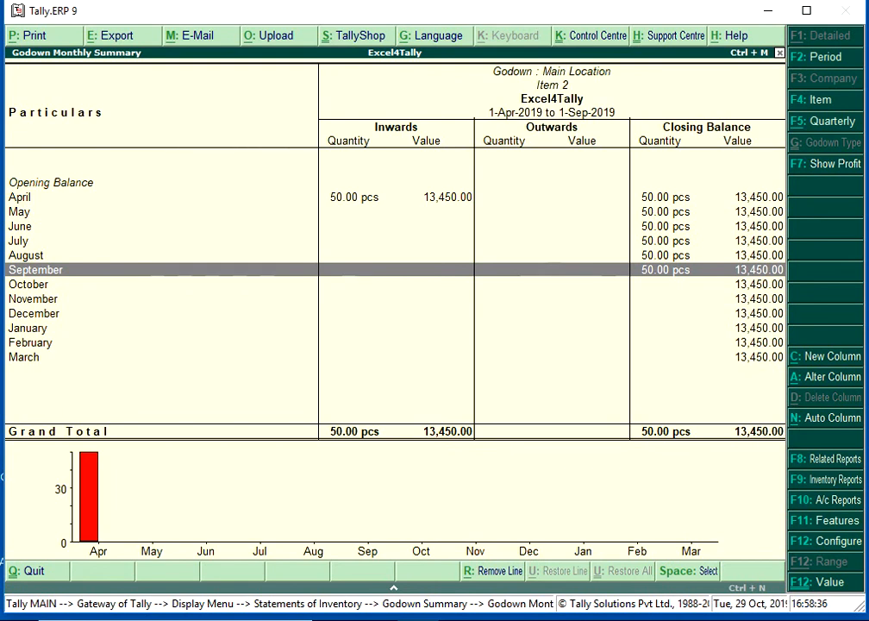
click(347, 200)
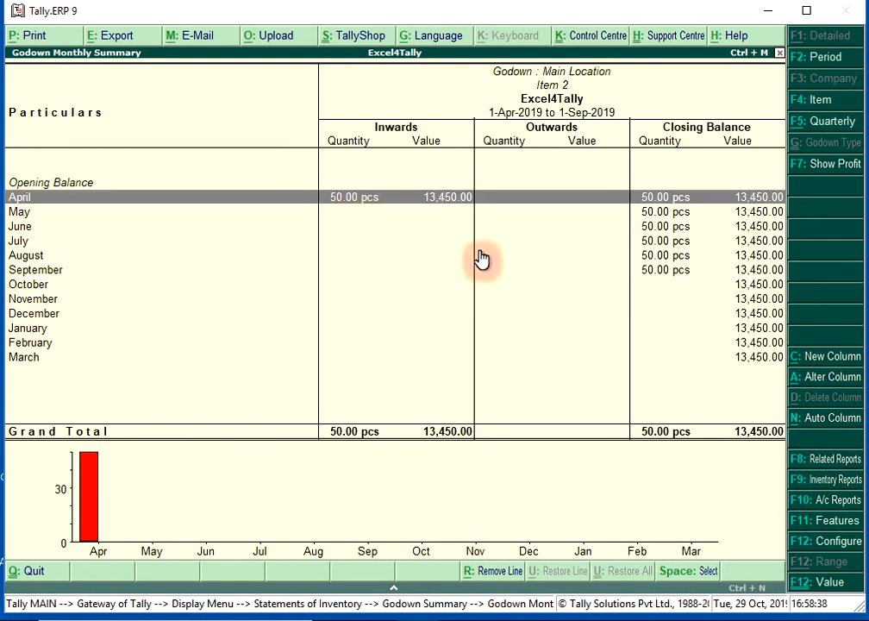
click(487, 259)
key(Escape)
- Open the Stock Item monthly summary for Item 1 from the Inventory Books
key(Escape)
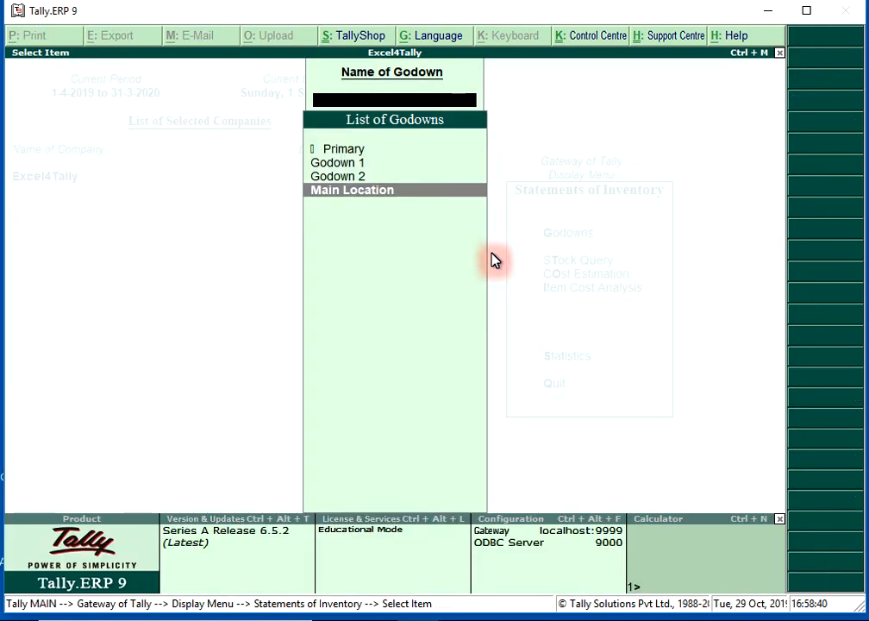
key(Escape)
key(Escape)
key(Up)
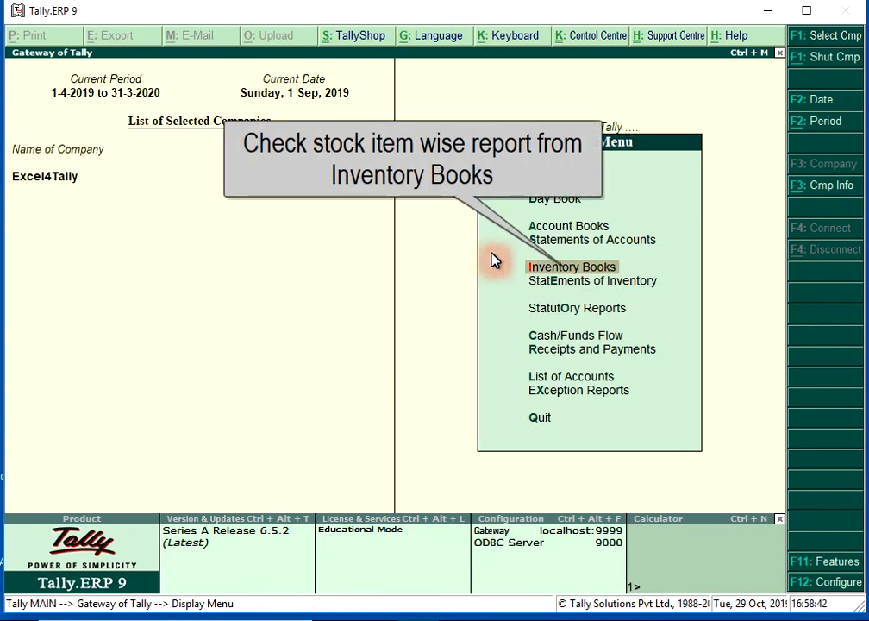
key(Return)
key(Return)
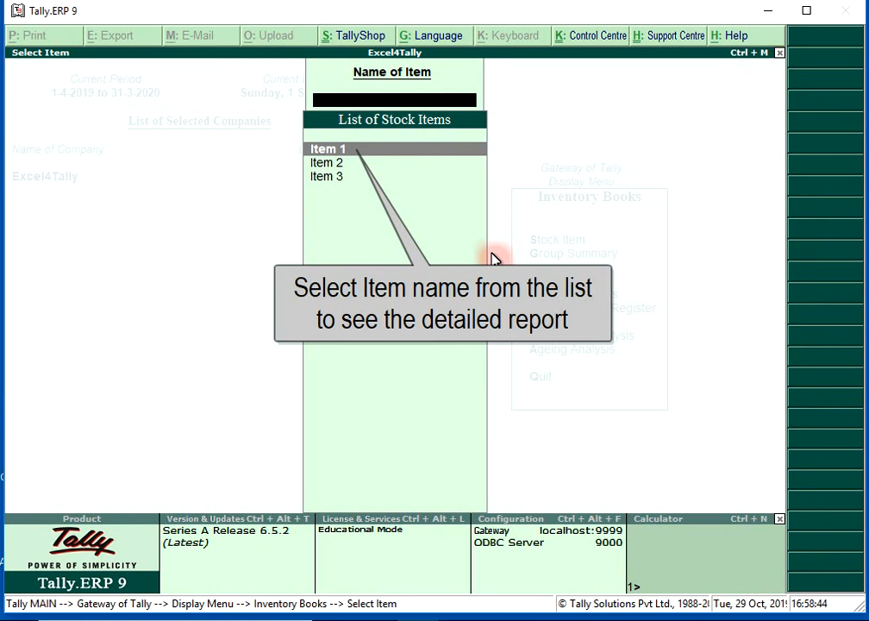
key(Return)
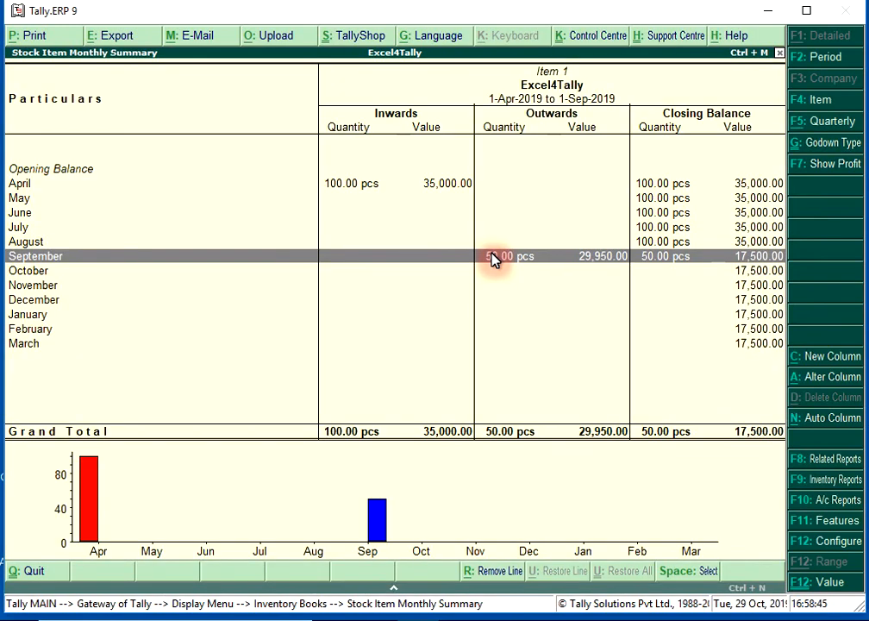
- View Item 1's stock vouchers for April and return to the Gateway of Tally
key(Up)
key(Up)
key(Up)
key(Up)
key(Up)
key(Return)
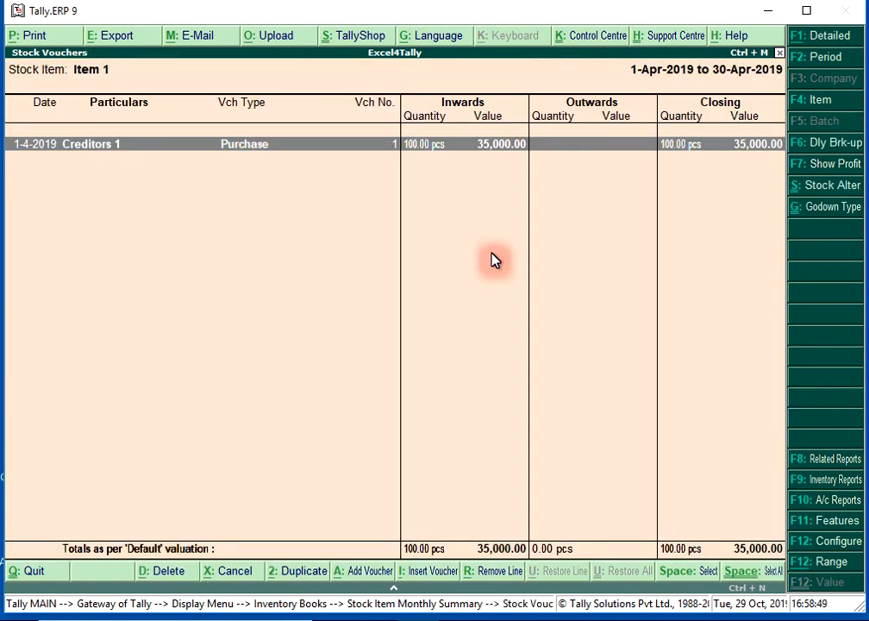
key(Escape)
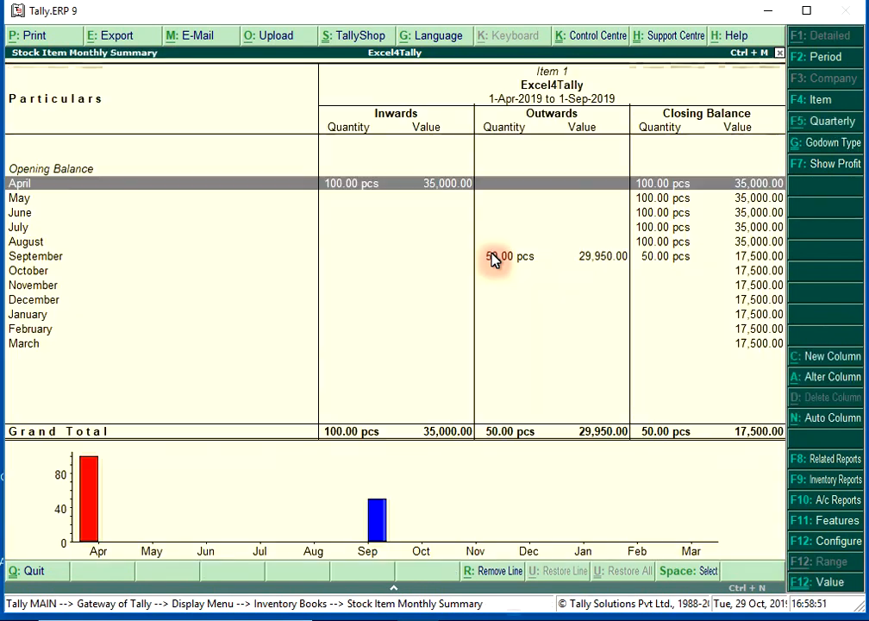
key(Escape)
key(Escape)
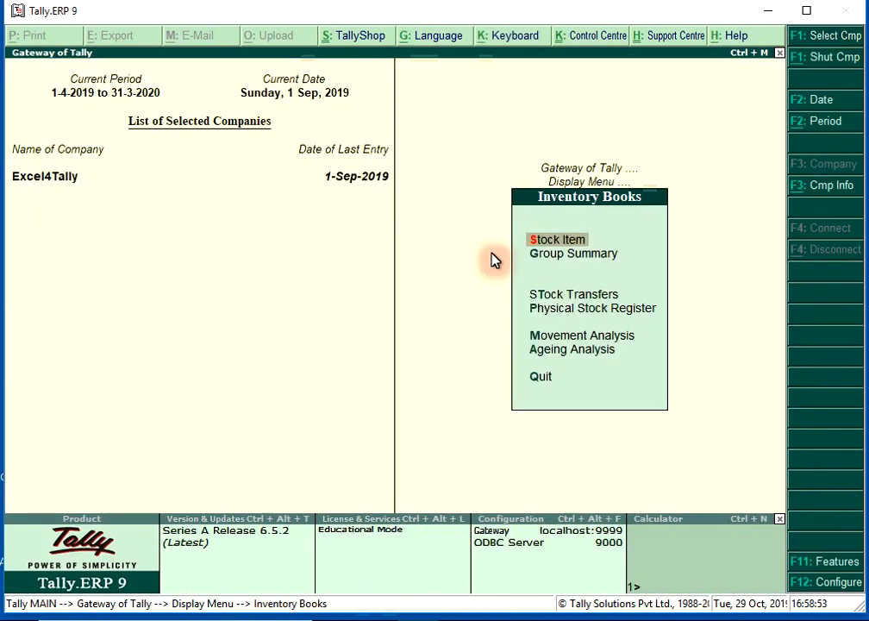
key(Escape)
key(Escape)
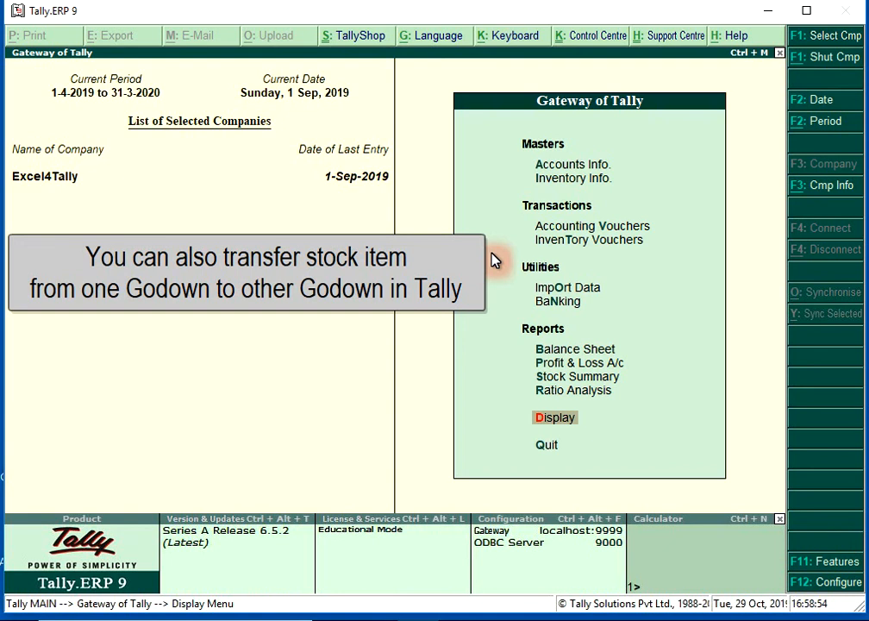
- Start a new Stock Journal voucher from Inventory Vouchers for transferring stock between godowns
key(Up)
key(Up)
key(Up)
key(Up)
key(Up)
key(Up)
key(Up)
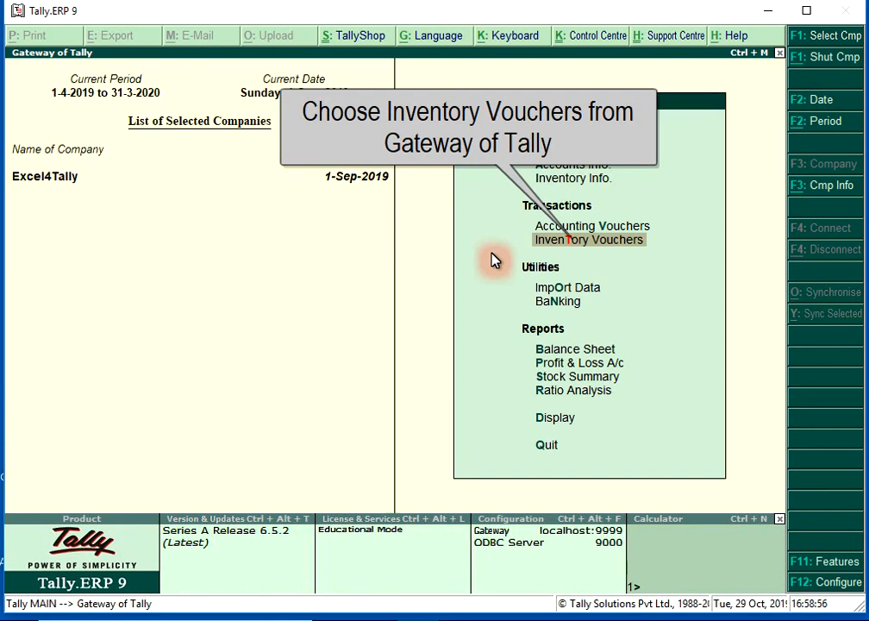
key(Return)
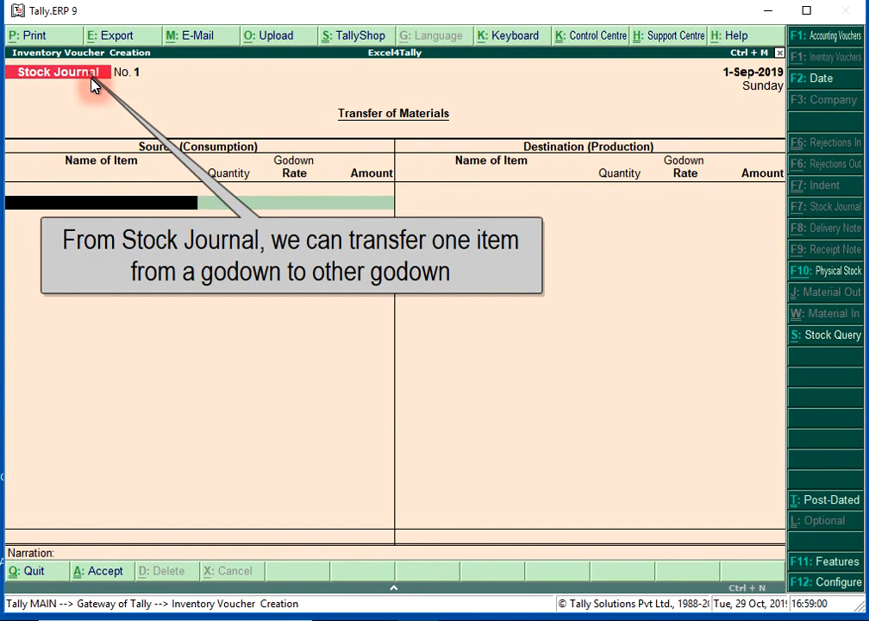
- Enter Item 2 from Main Location as the source, with quantity 50 pcs at rate 269/pcs, and complete the source list
text(Ite)
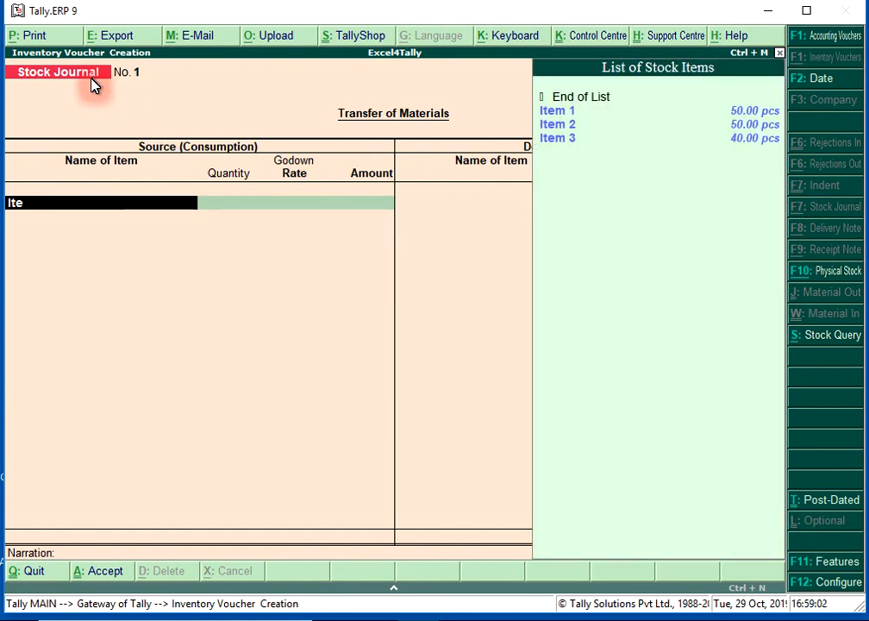
key(Down)
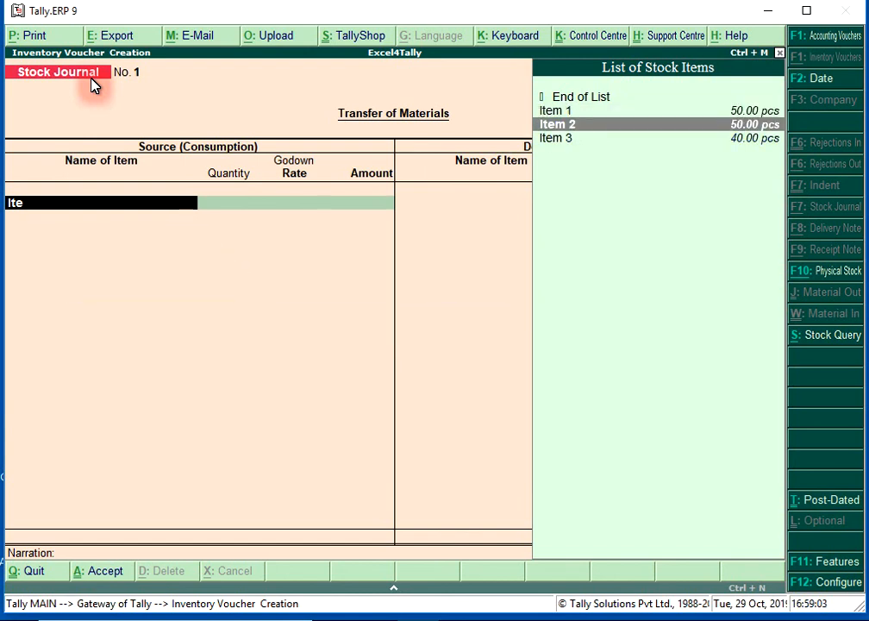
key(Return)
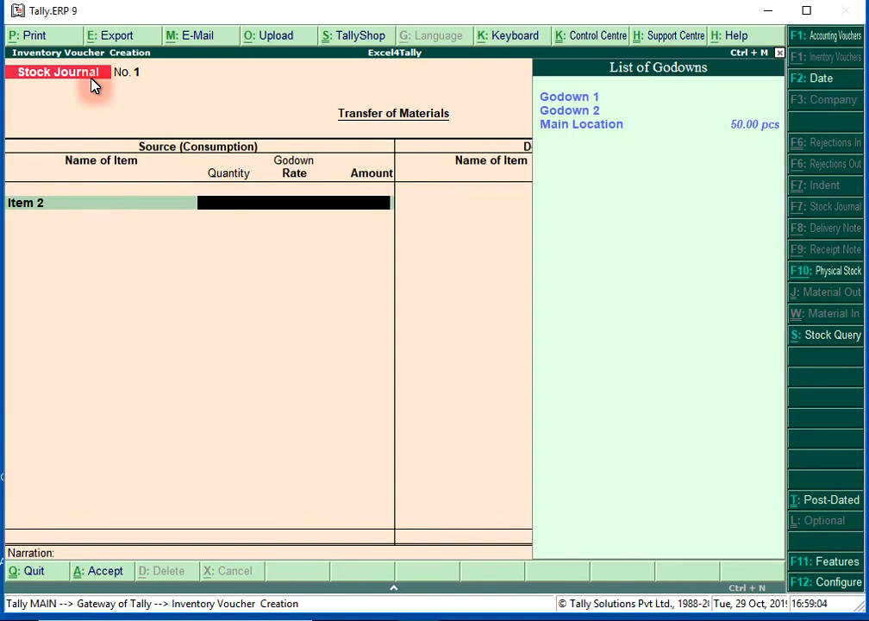
key(Down)
key(Down)
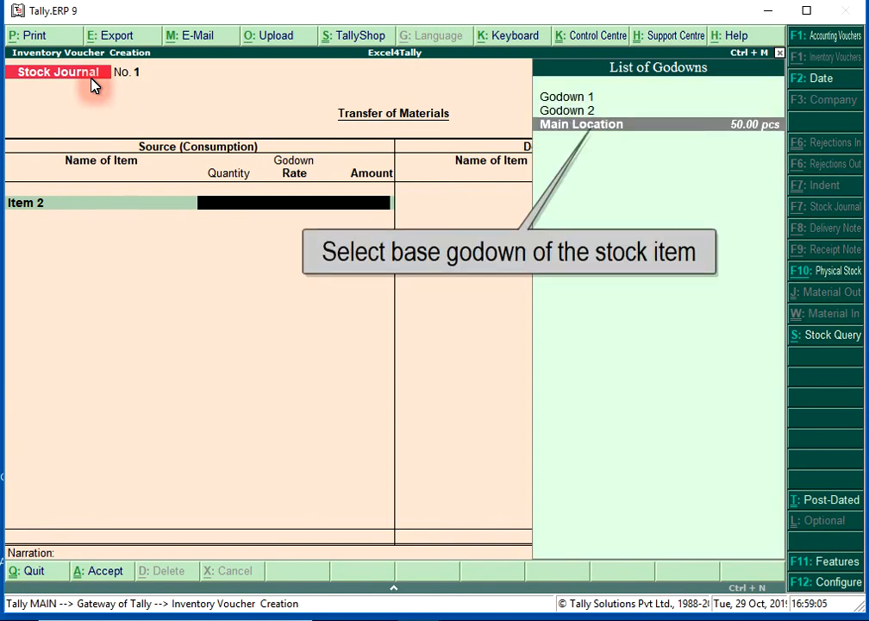
click(755, 135)
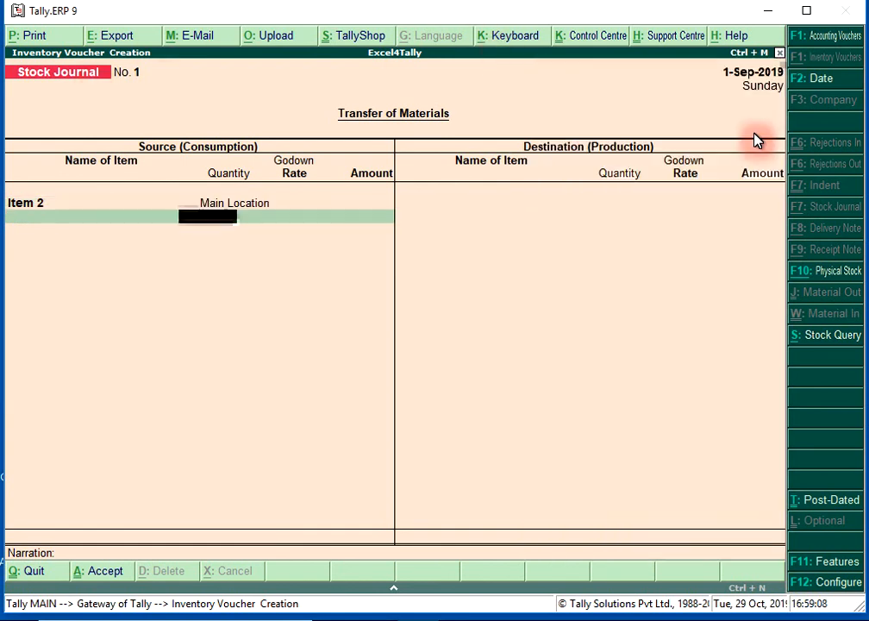
text(50)
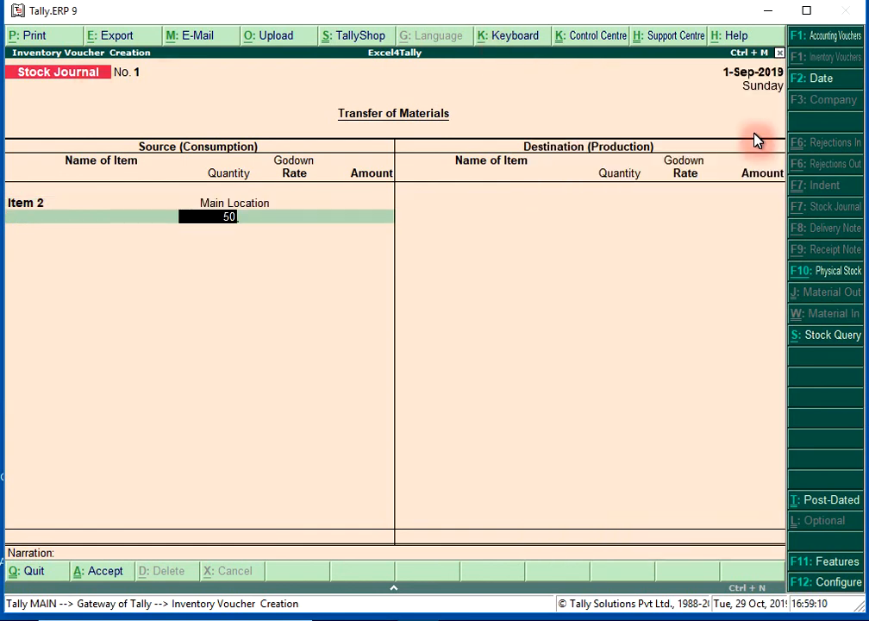
key(Return)
text(269.00/pcs)
key(Return)
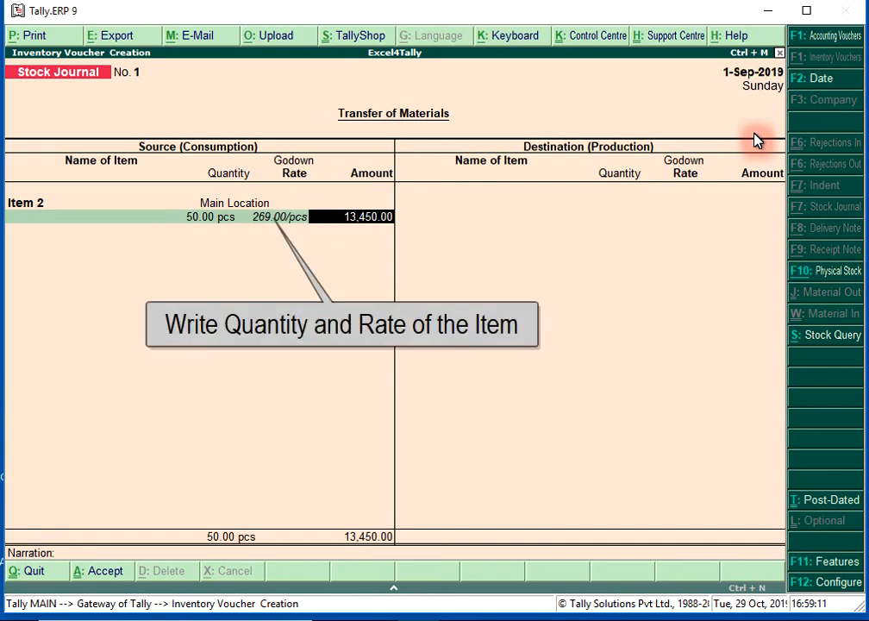
key(Return)
key(Return)
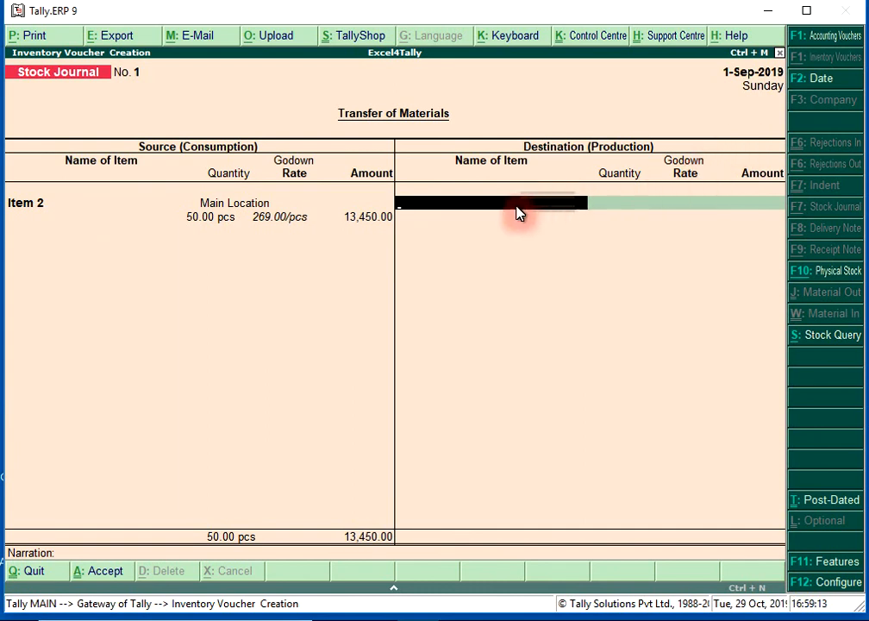
- Add Item 2 to Godown 1 as a destination entry with quantity 40 pcs at rate 269/pcs
text(Item)
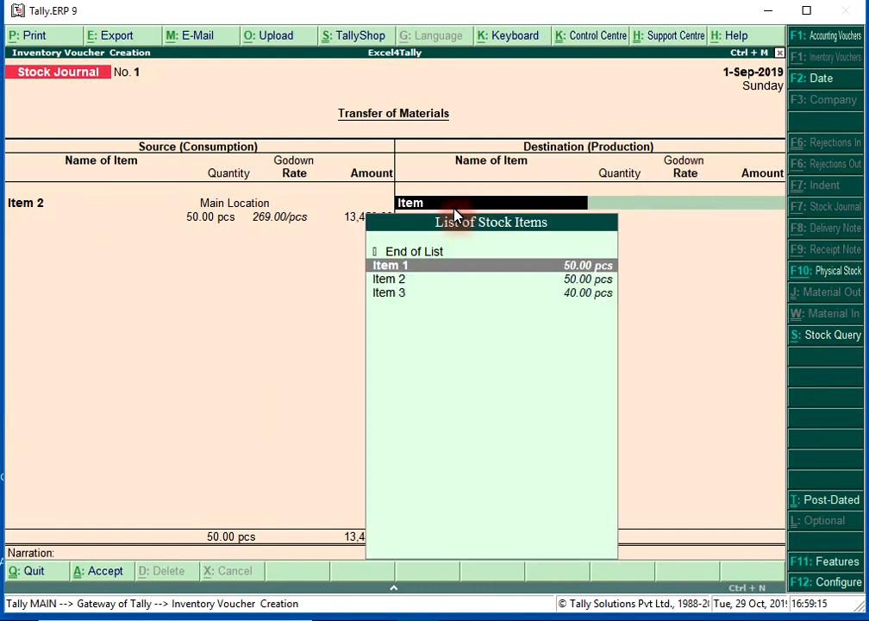
key(Down)
key(Return)
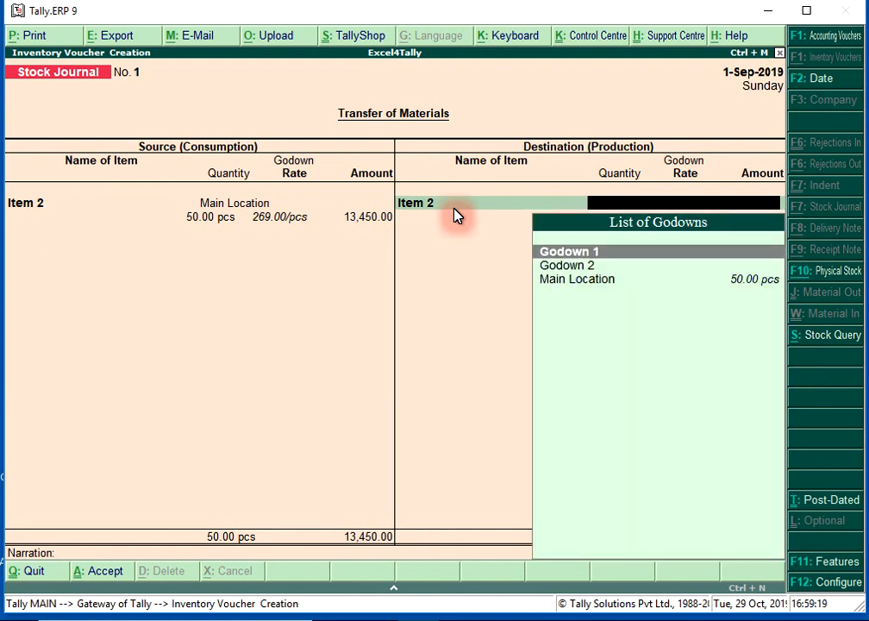
key(Return)
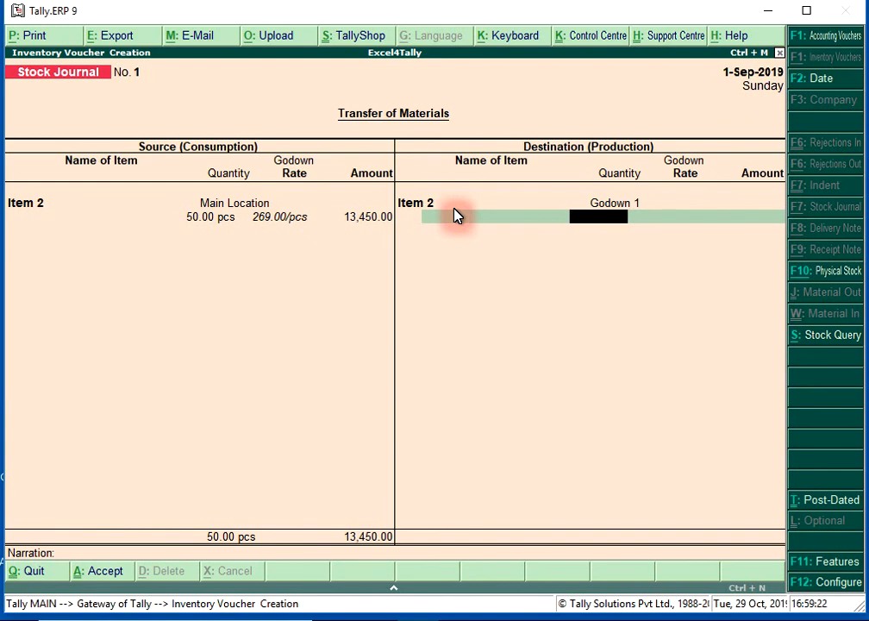
text(40)
key(Return)
key(Return)
key(Return)
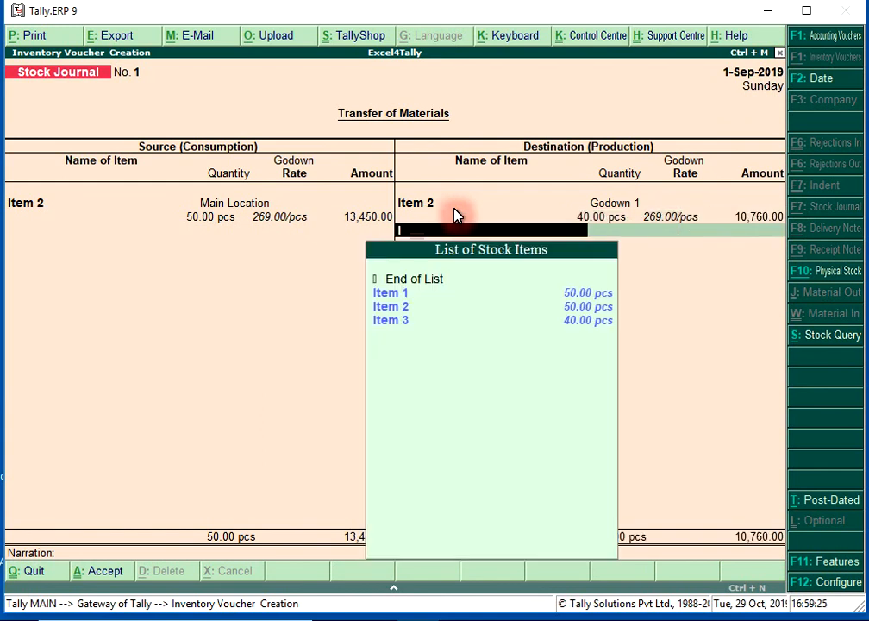
- Add a second destination entry of Item 2 to Godown 2 with quantity 10 pcs at rate 269/pcs
text(Item)
key(Down)
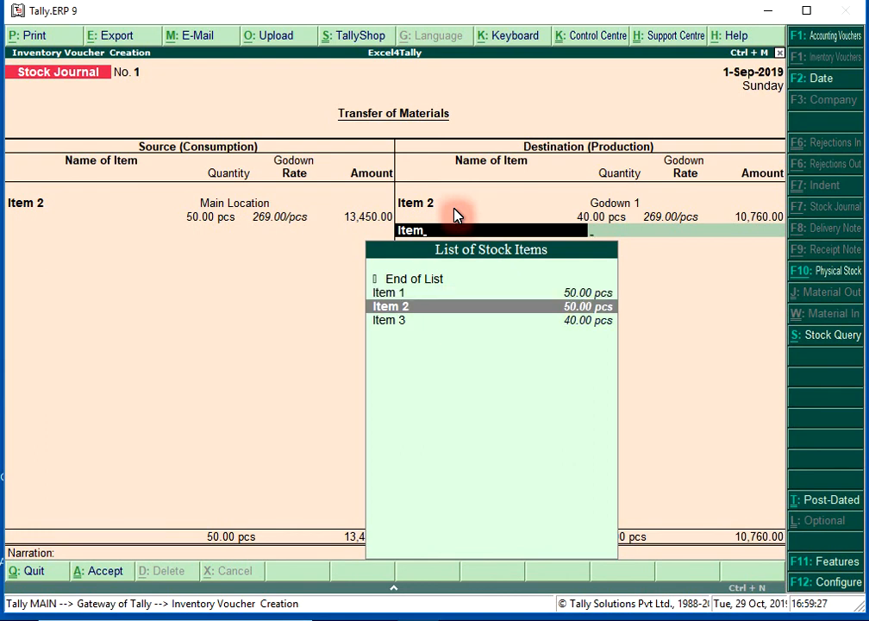
key(Return)
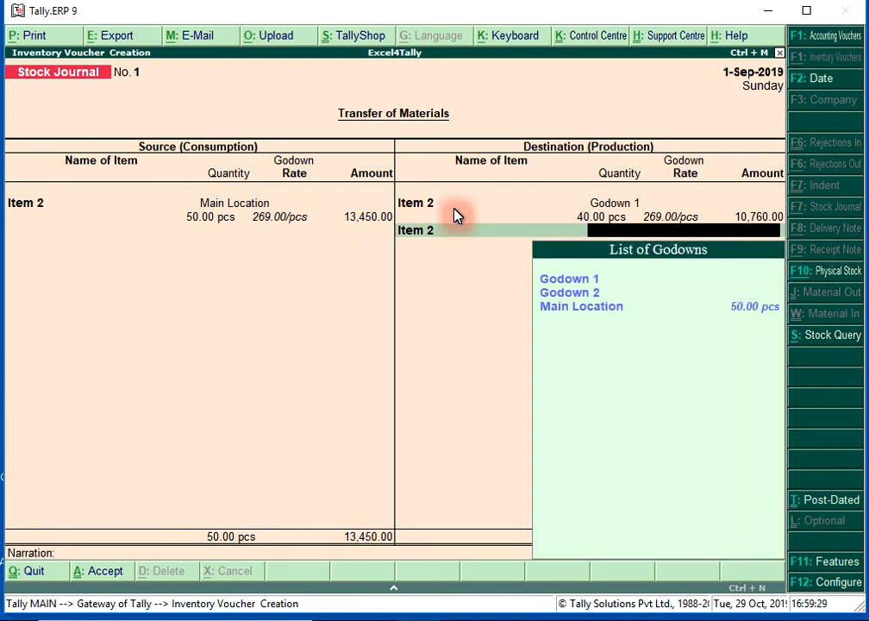
key(Down)
key(Down)
key(Return)
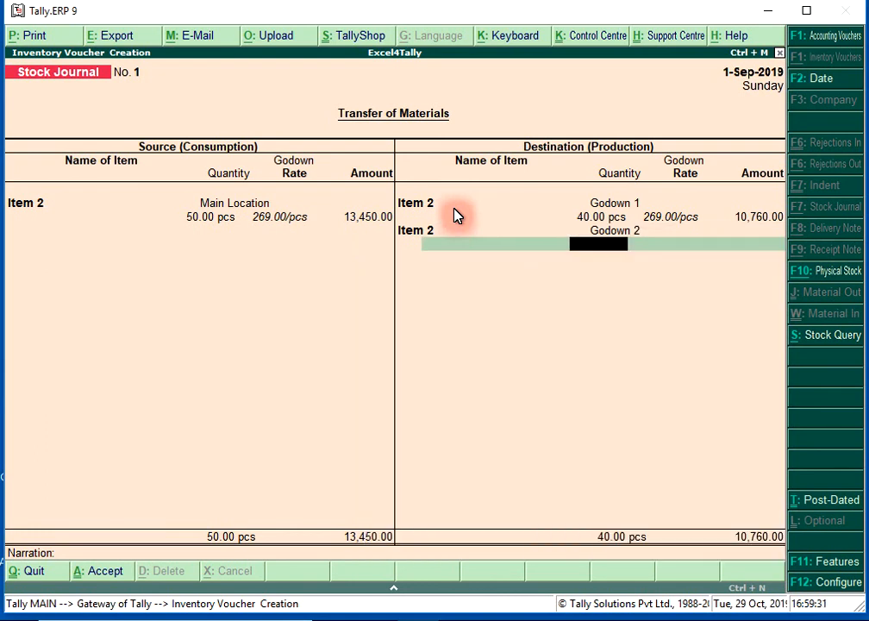
text(10)
key(Return)
key(Return)
key(Return)
key(Return)
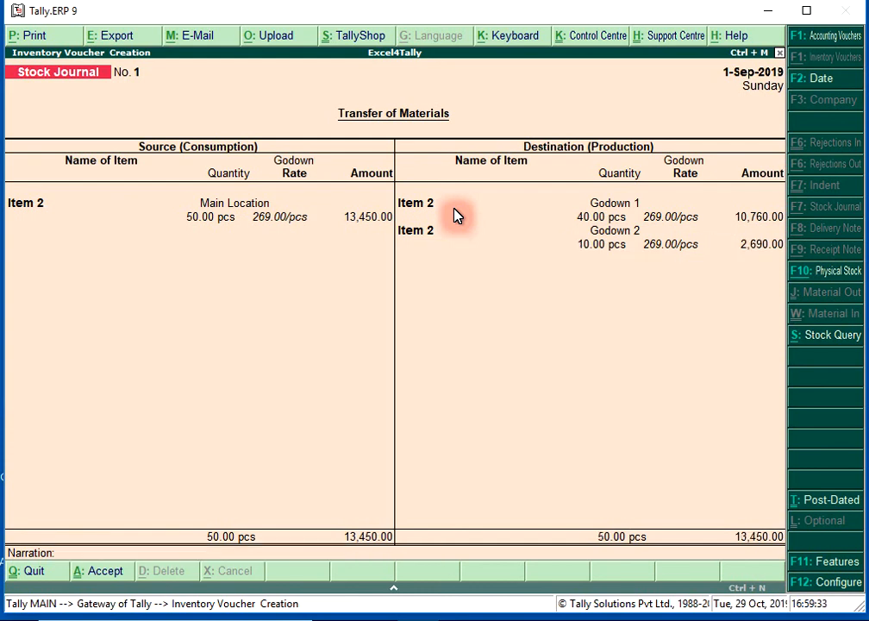
- Save the stock journal voucher and return to the Gateway of Tally
key(ctrl+a)
key(Escape)
key(y)
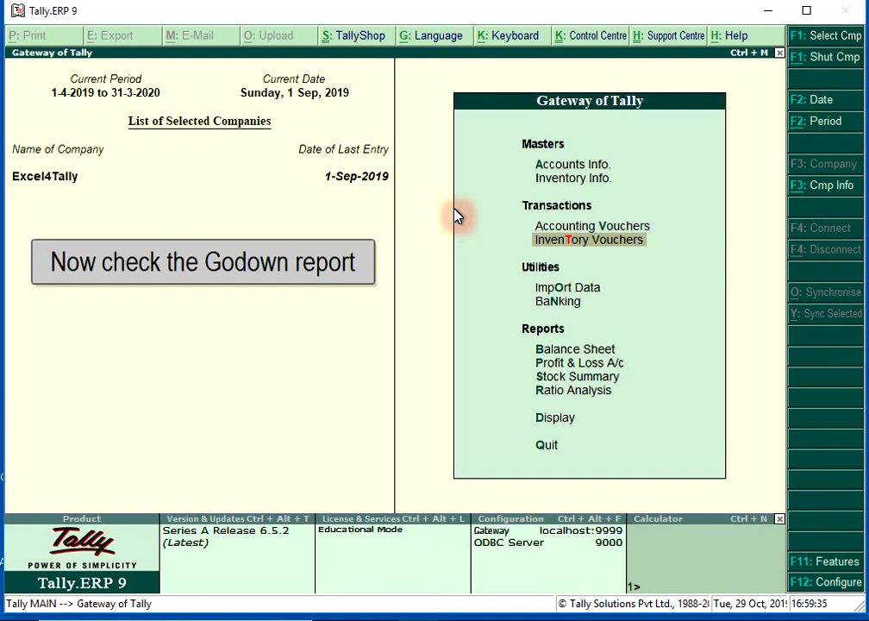
- Open the Statements of Inventory reports from the Gateway of Tally's display options
key(Down)
key(Down)
key(Down)
key(Down)
key(Down)
key(Down)
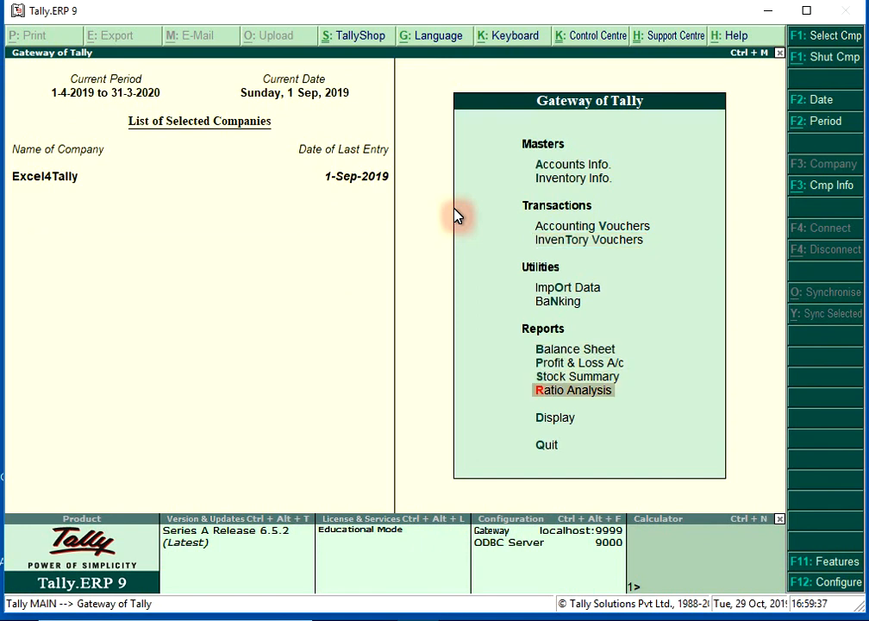
key(Down)
key(Return)
key(Down)
key(Down)
key(Down)
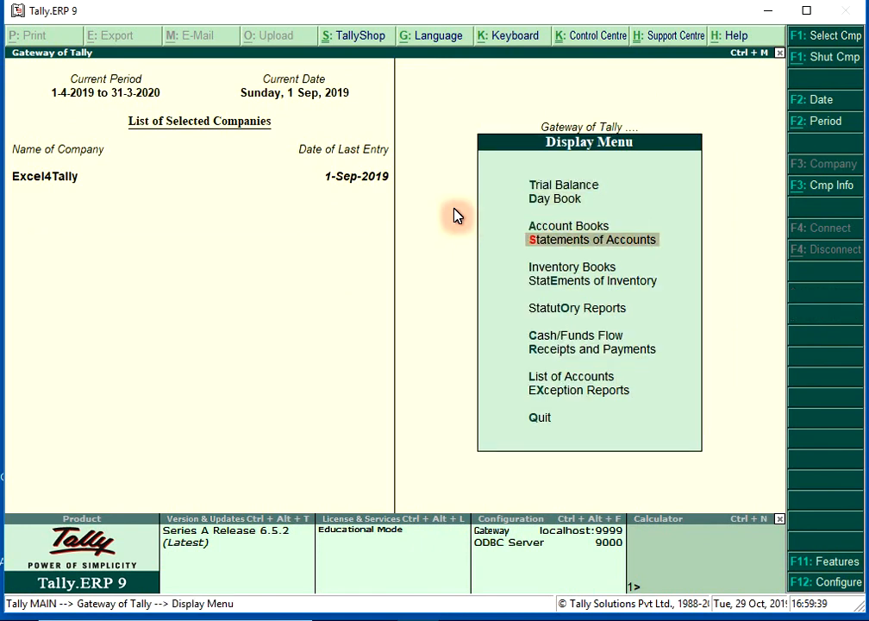
key(Down)
key(Down)
key(Return)
key(Return)
- Display the Godown Summary for Main Location, review its closing balance, and return to the godown list
key(Down)
key(Down)
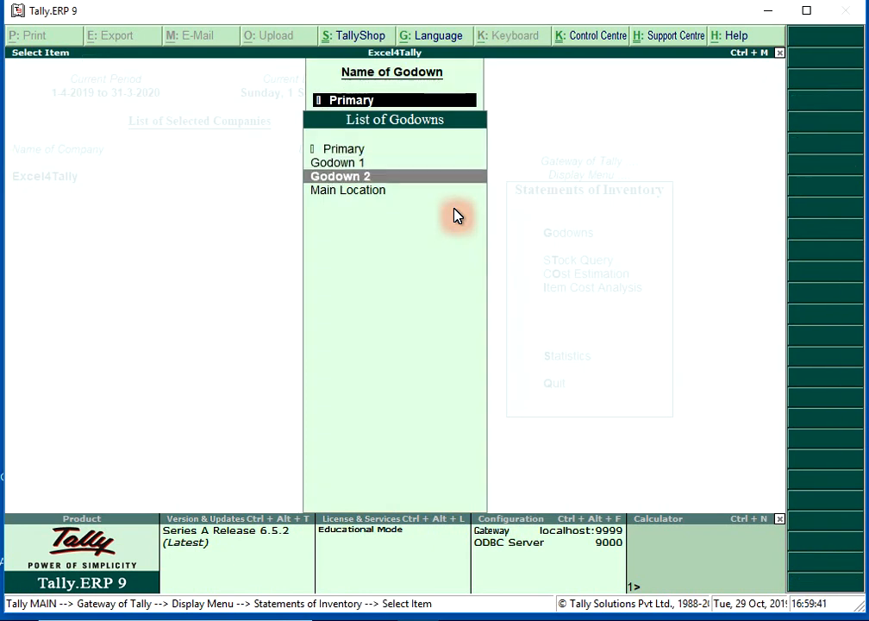
key(Down)
key(Return)
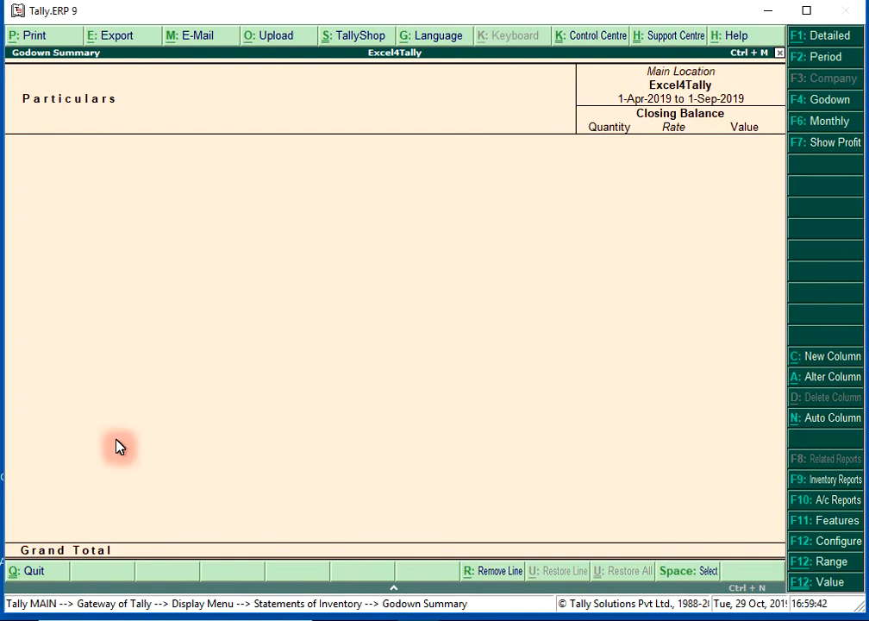
key(Escape)
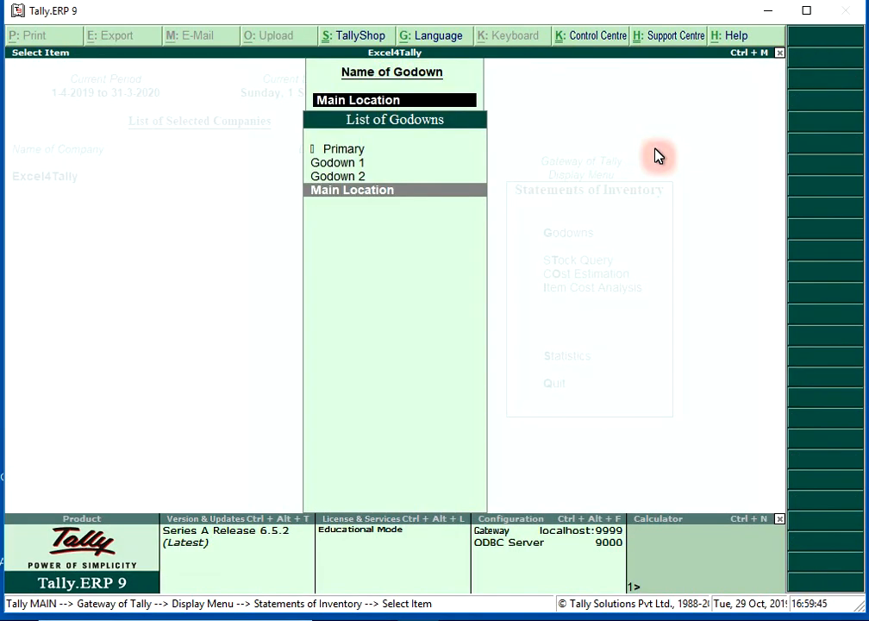
- Review Godown 2's summary, drilling down from Item 2 through September to its stock journal voucher, and close the reports
key(Up)
key(Return)
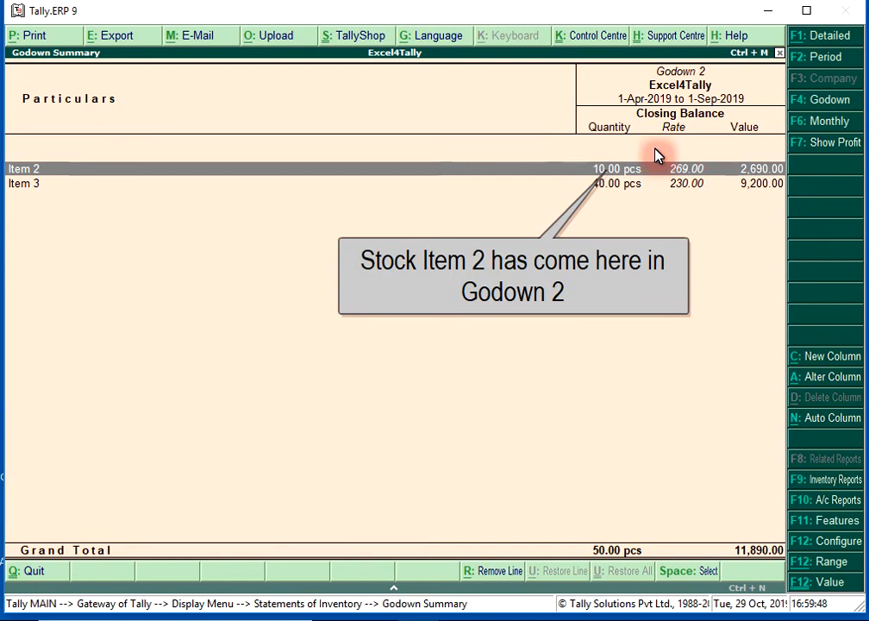
key(Return)
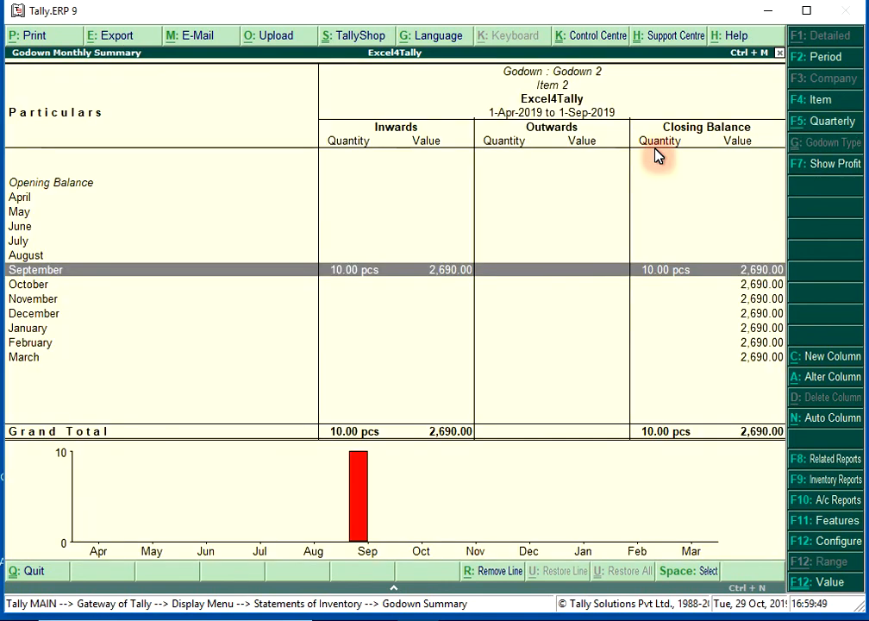
key(Return)
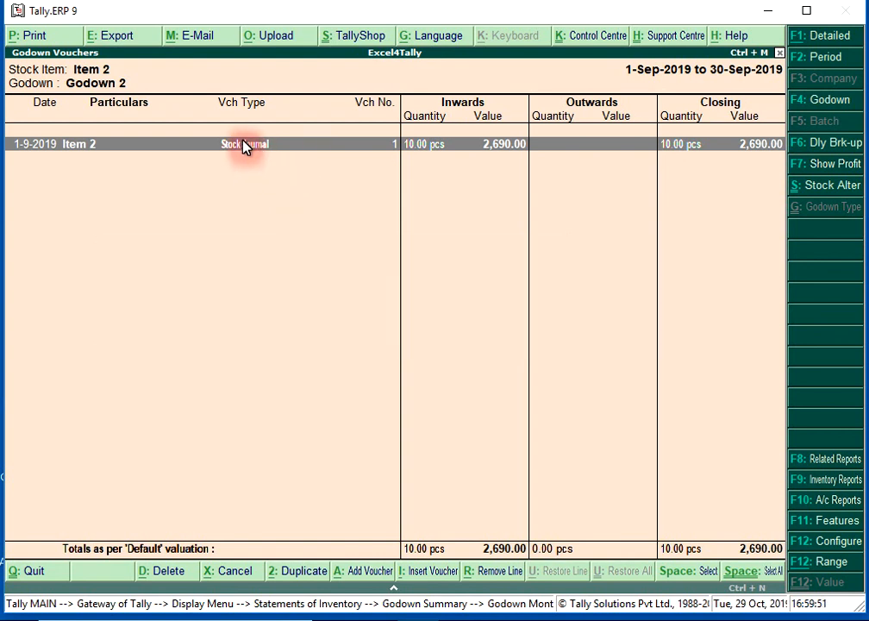
double_click(241, 146)
key(Escape)
key(Escape)
key(Escape)
key(Escape)
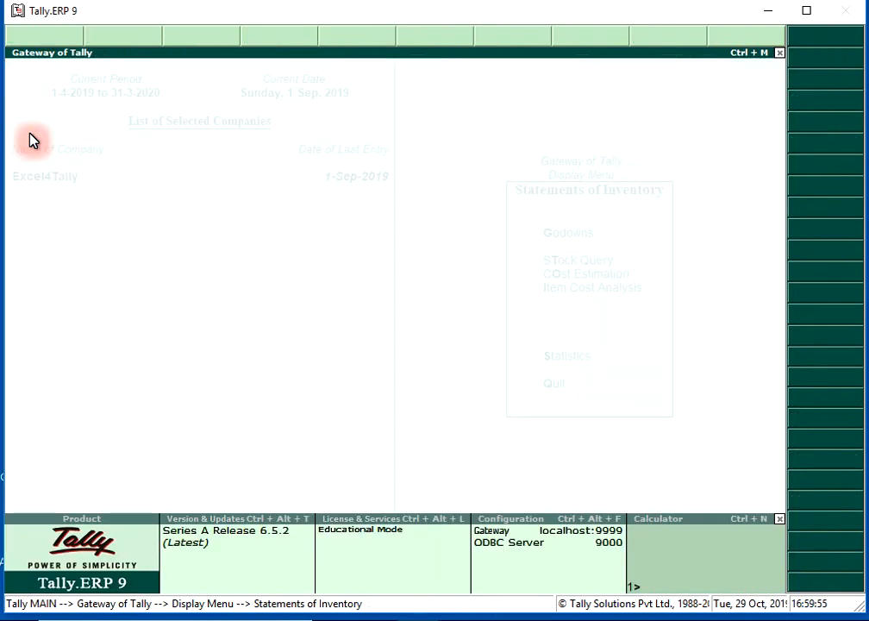
- Review the Godown Summary for Godown 1 and return to the Gateway of Tally
key(Return)
key(Up)
key(Return)
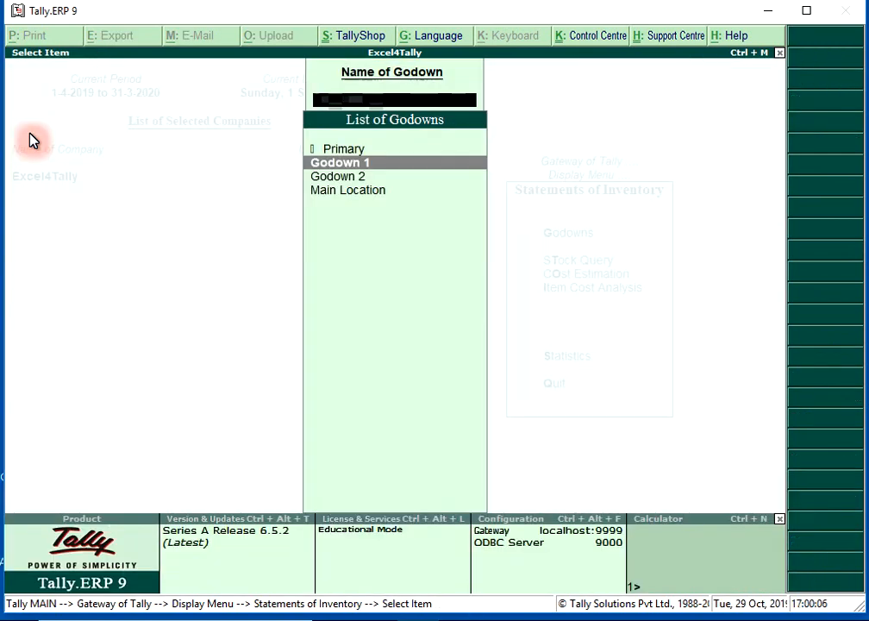
key(Escape)
key(Escape)
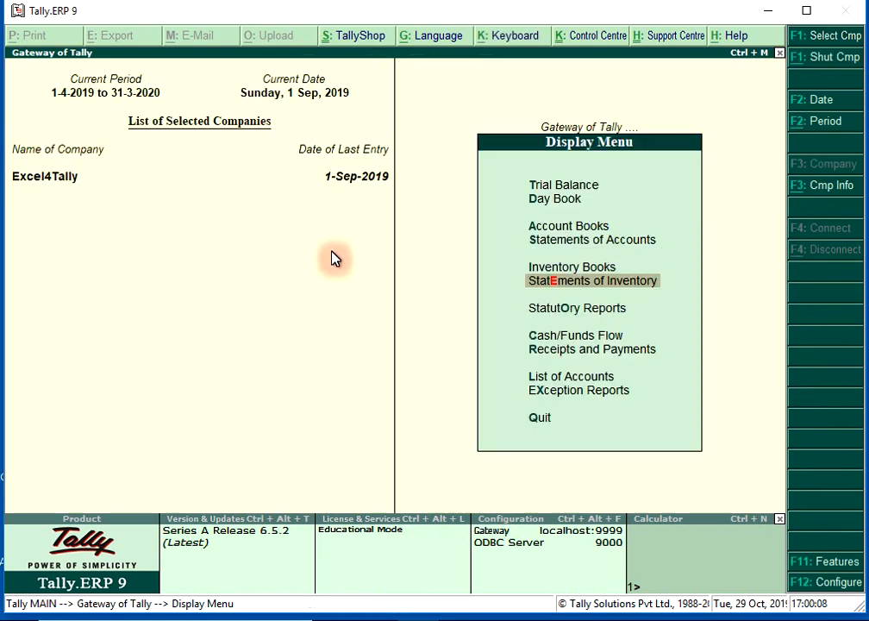
key(Escape)
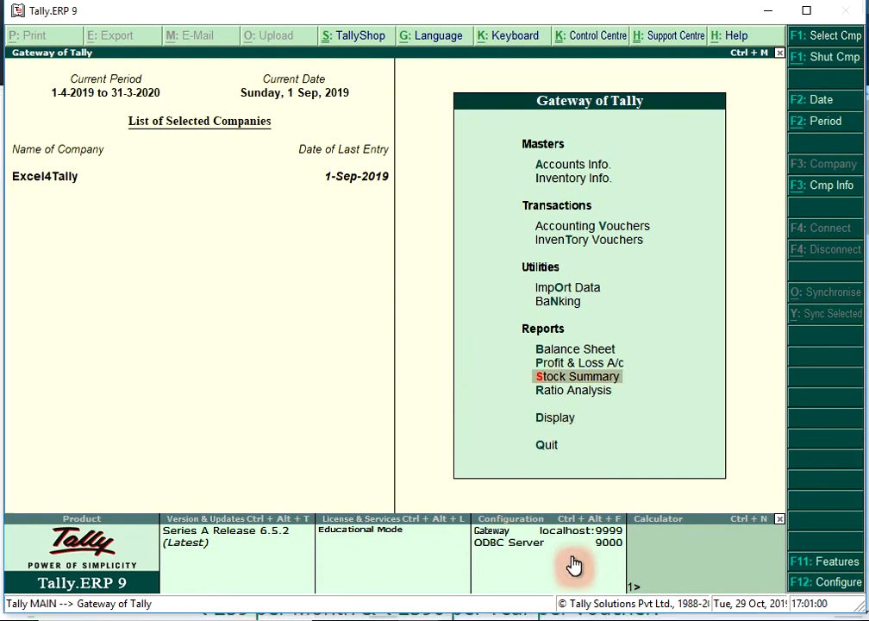
- Switch to Chrome, view the Excel to Tally Converter website, and show the Excel4Tally YouTube channel
click(545, 620)
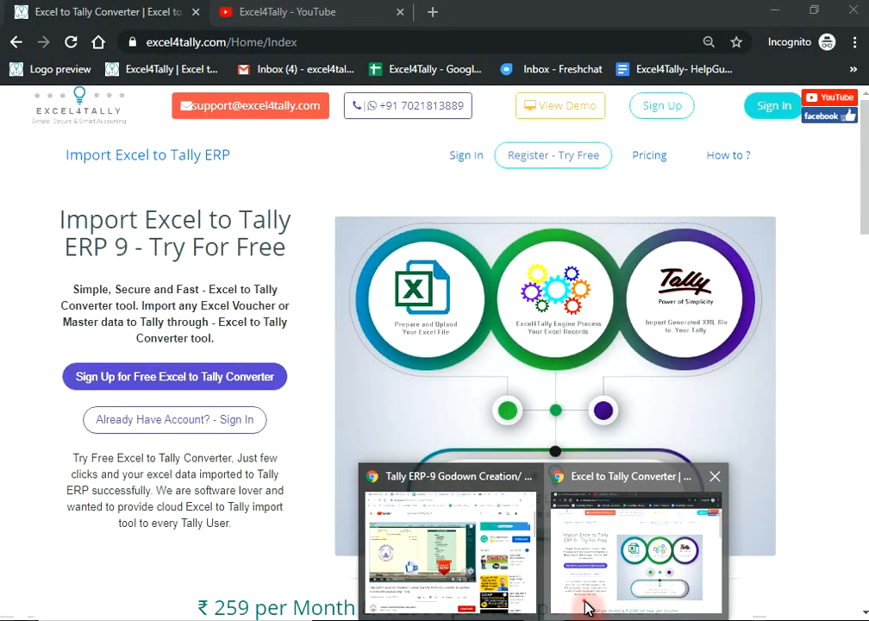
click(582, 607)
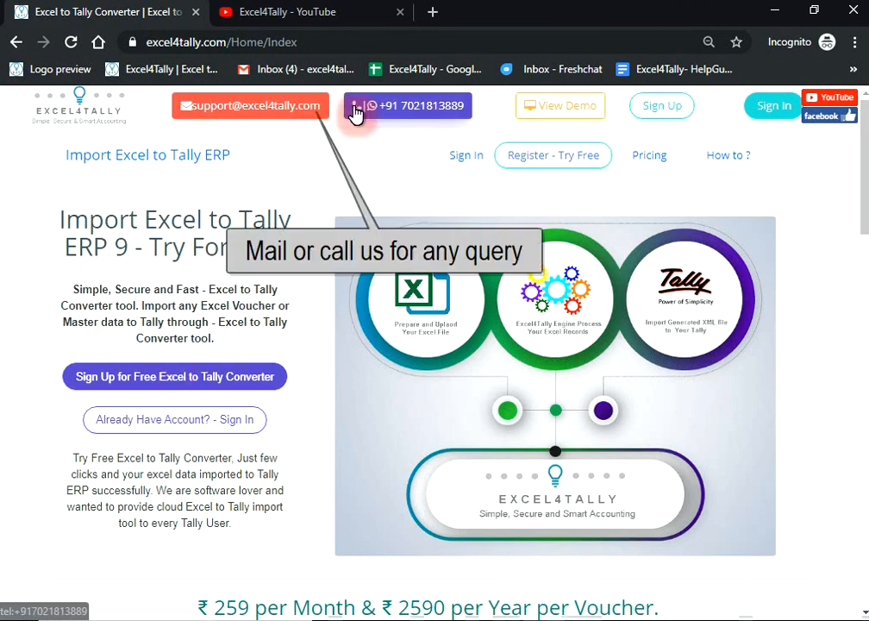
click(341, 17)
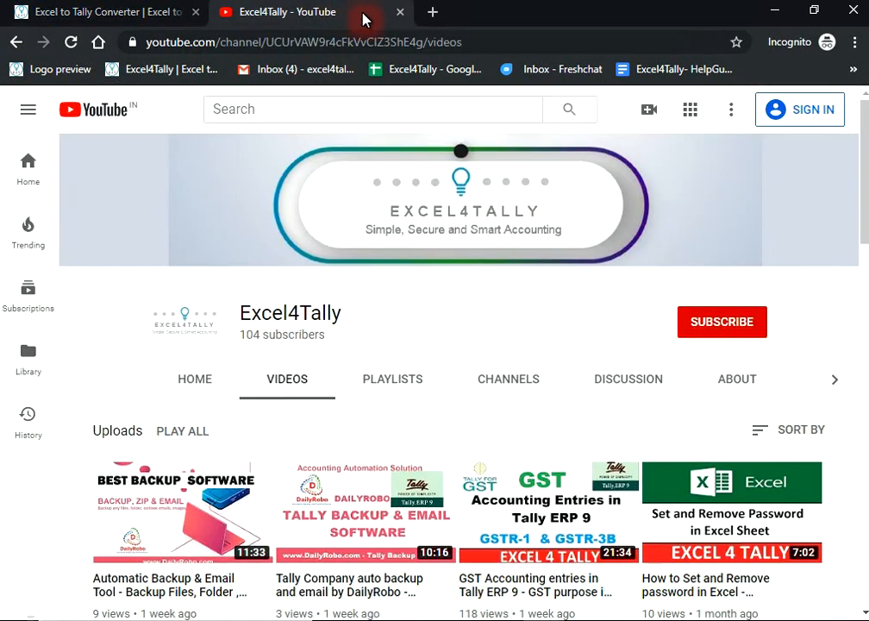
- Try to subscribe to the Excel4Tally channel, dismiss the sign-in prompt, and browse the channel's uploaded videos
click(723, 320)
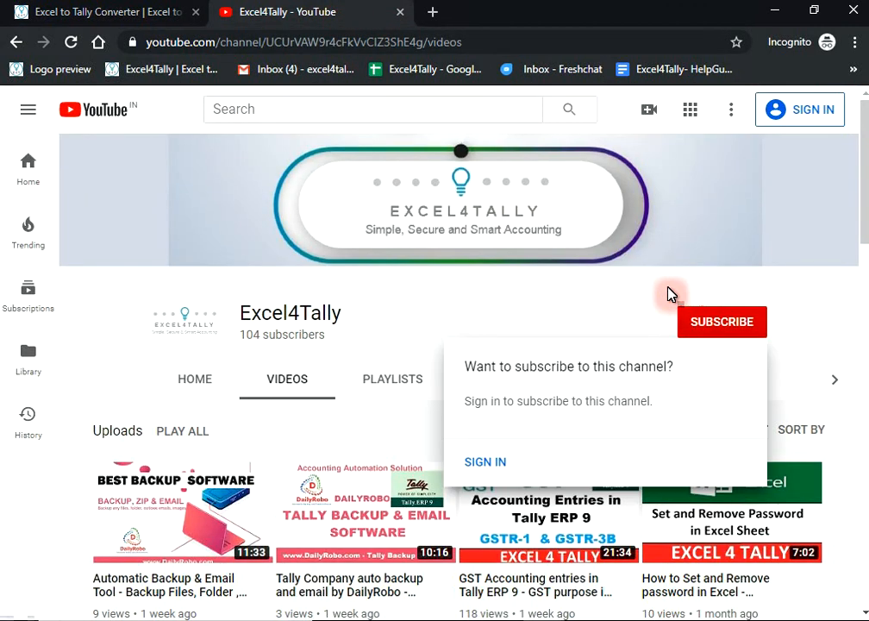
click(621, 306)
scroll(619, 312, down, 3)
scroll(619, 320, down, 4)
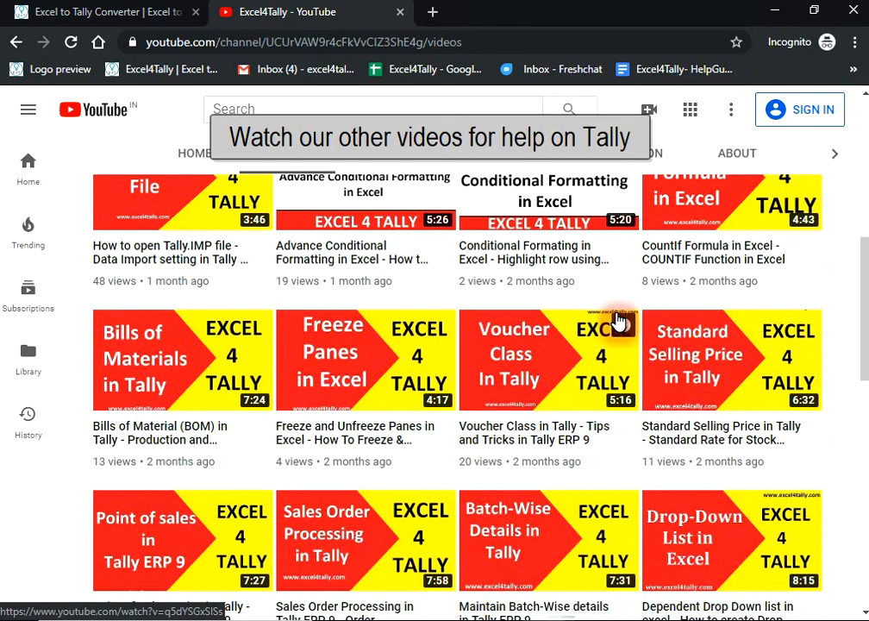
scroll(620, 321, down, 2)
scroll(612, 362, up, 8)
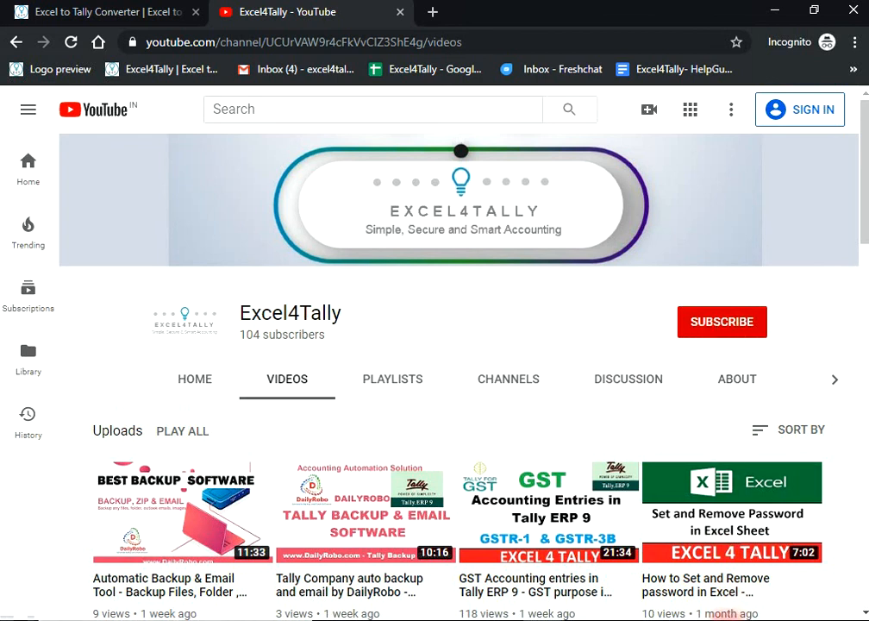
click(708, 620)
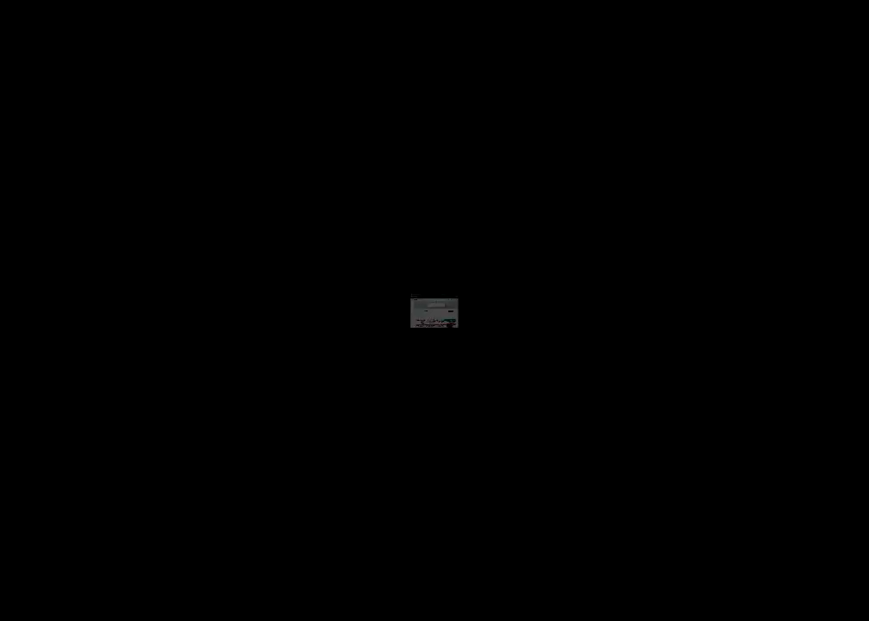